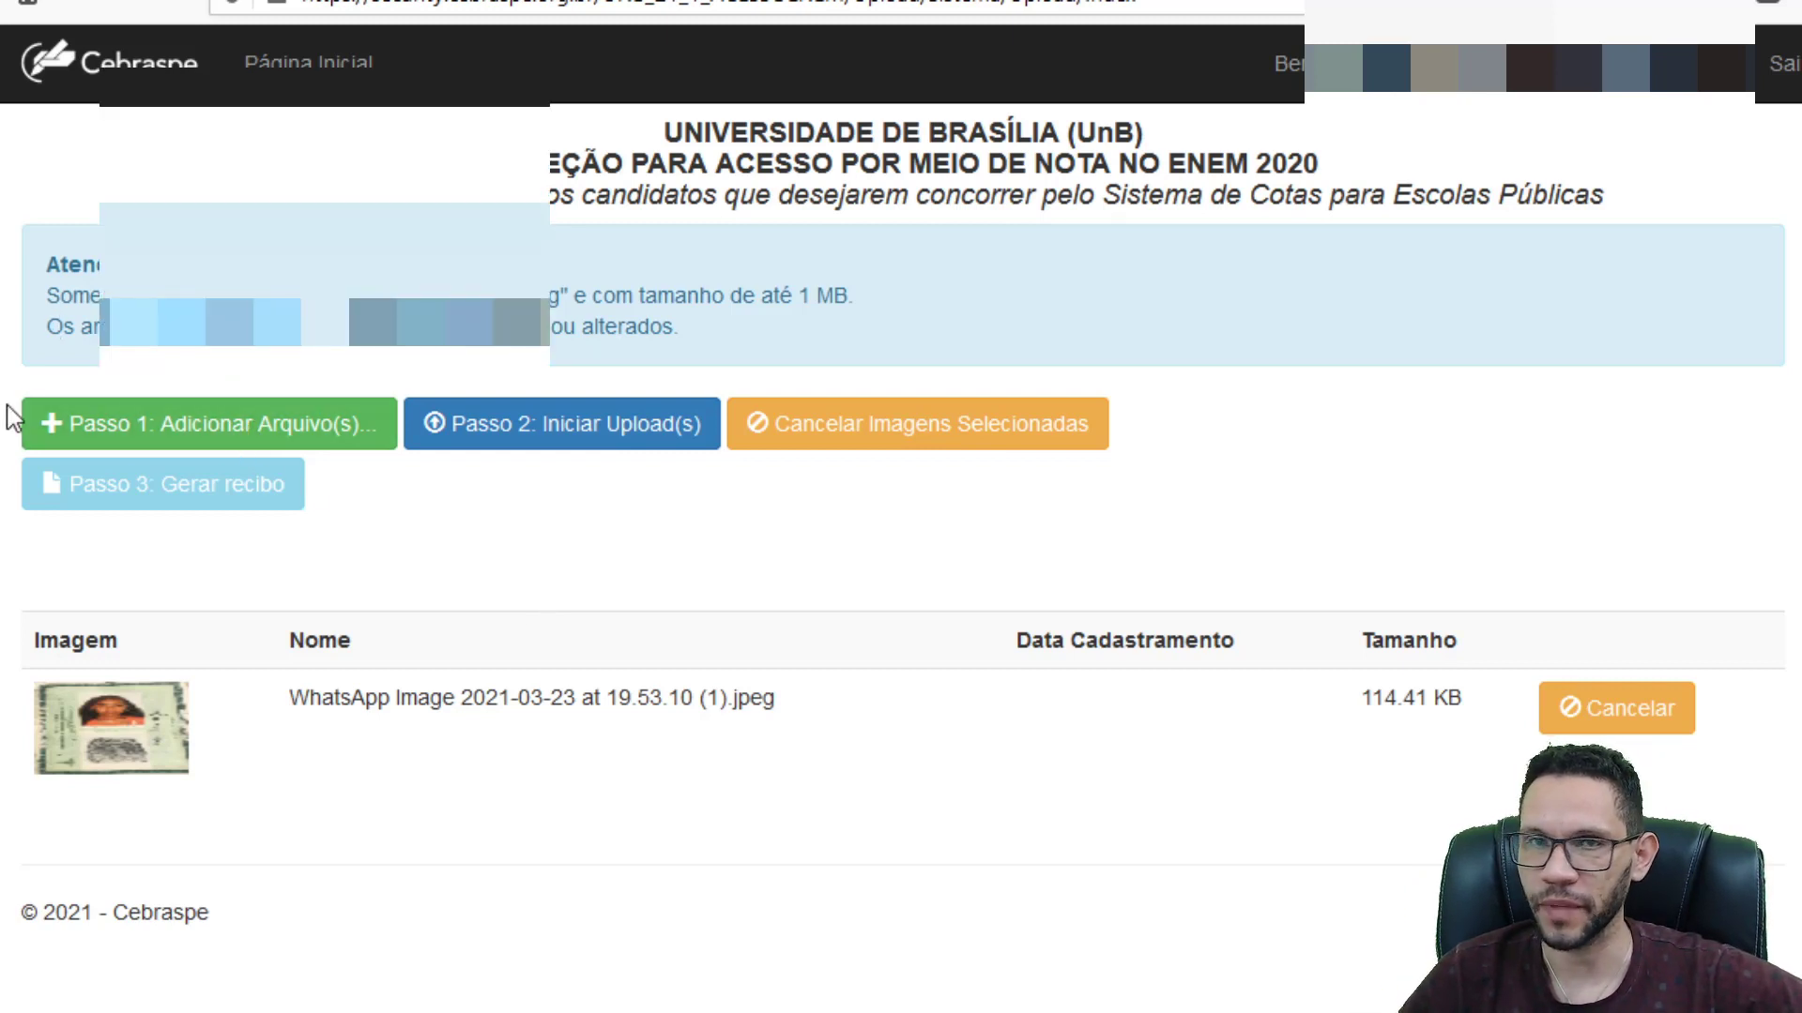
Step: Add the certificate image "WhatsApp Image 2021-03-23 at 19.53.10.jpeg" to the upload list
{"action": "left_click", "coordinate": [173, 415]}
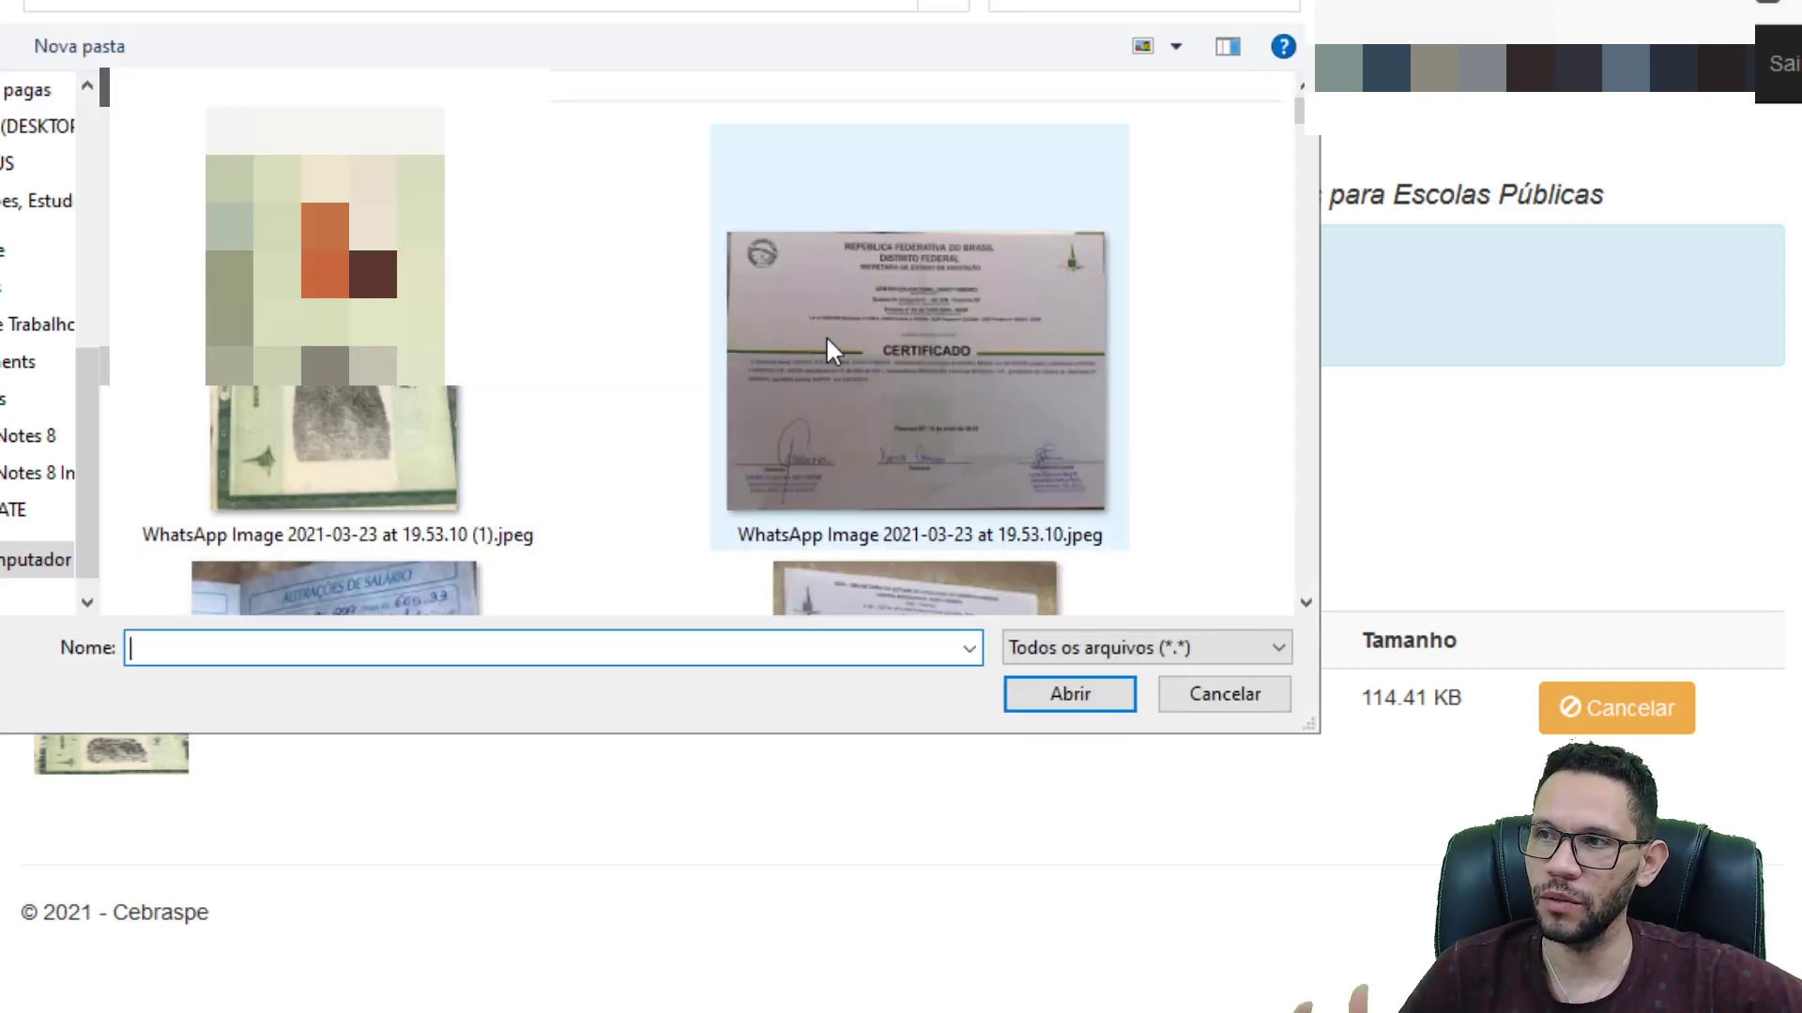
{"action": "scroll", "coordinate": [833, 338], "scroll_direction": "down", "scroll_amount": 5}
{"action": "left_click", "coordinate": [887, 103]}
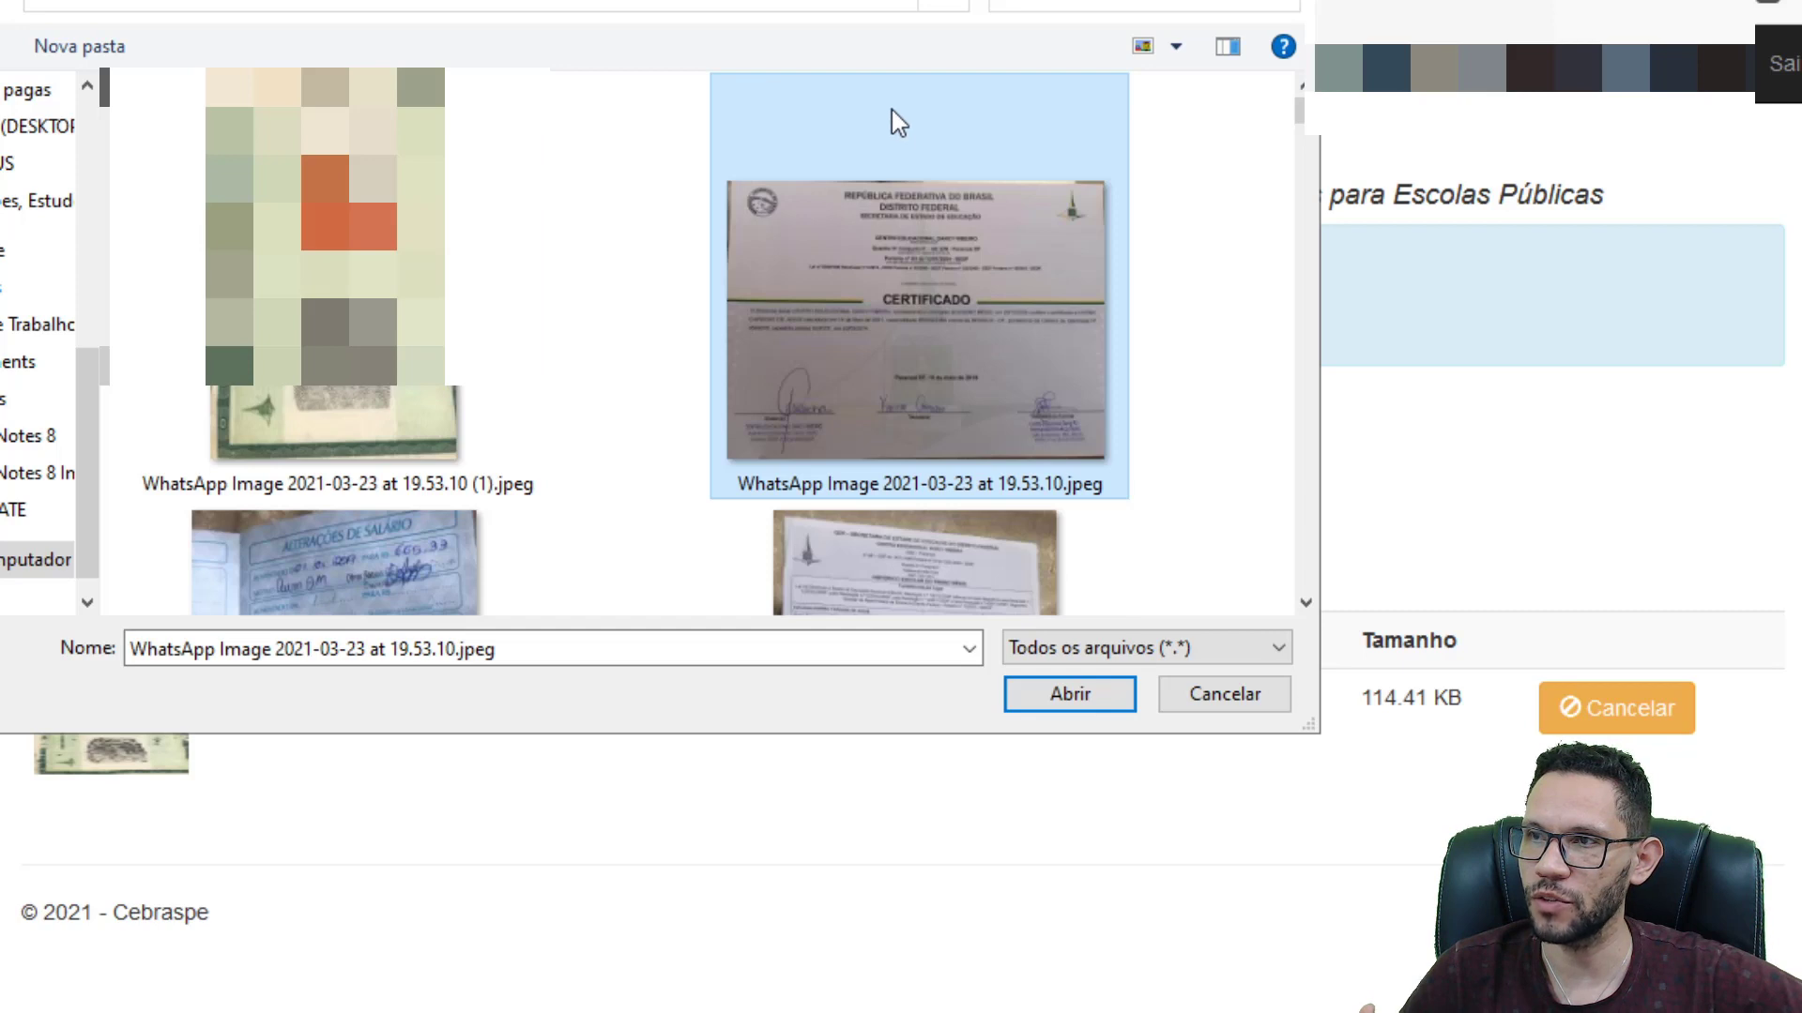
{"action": "left_click", "coordinate": [1042, 690]}
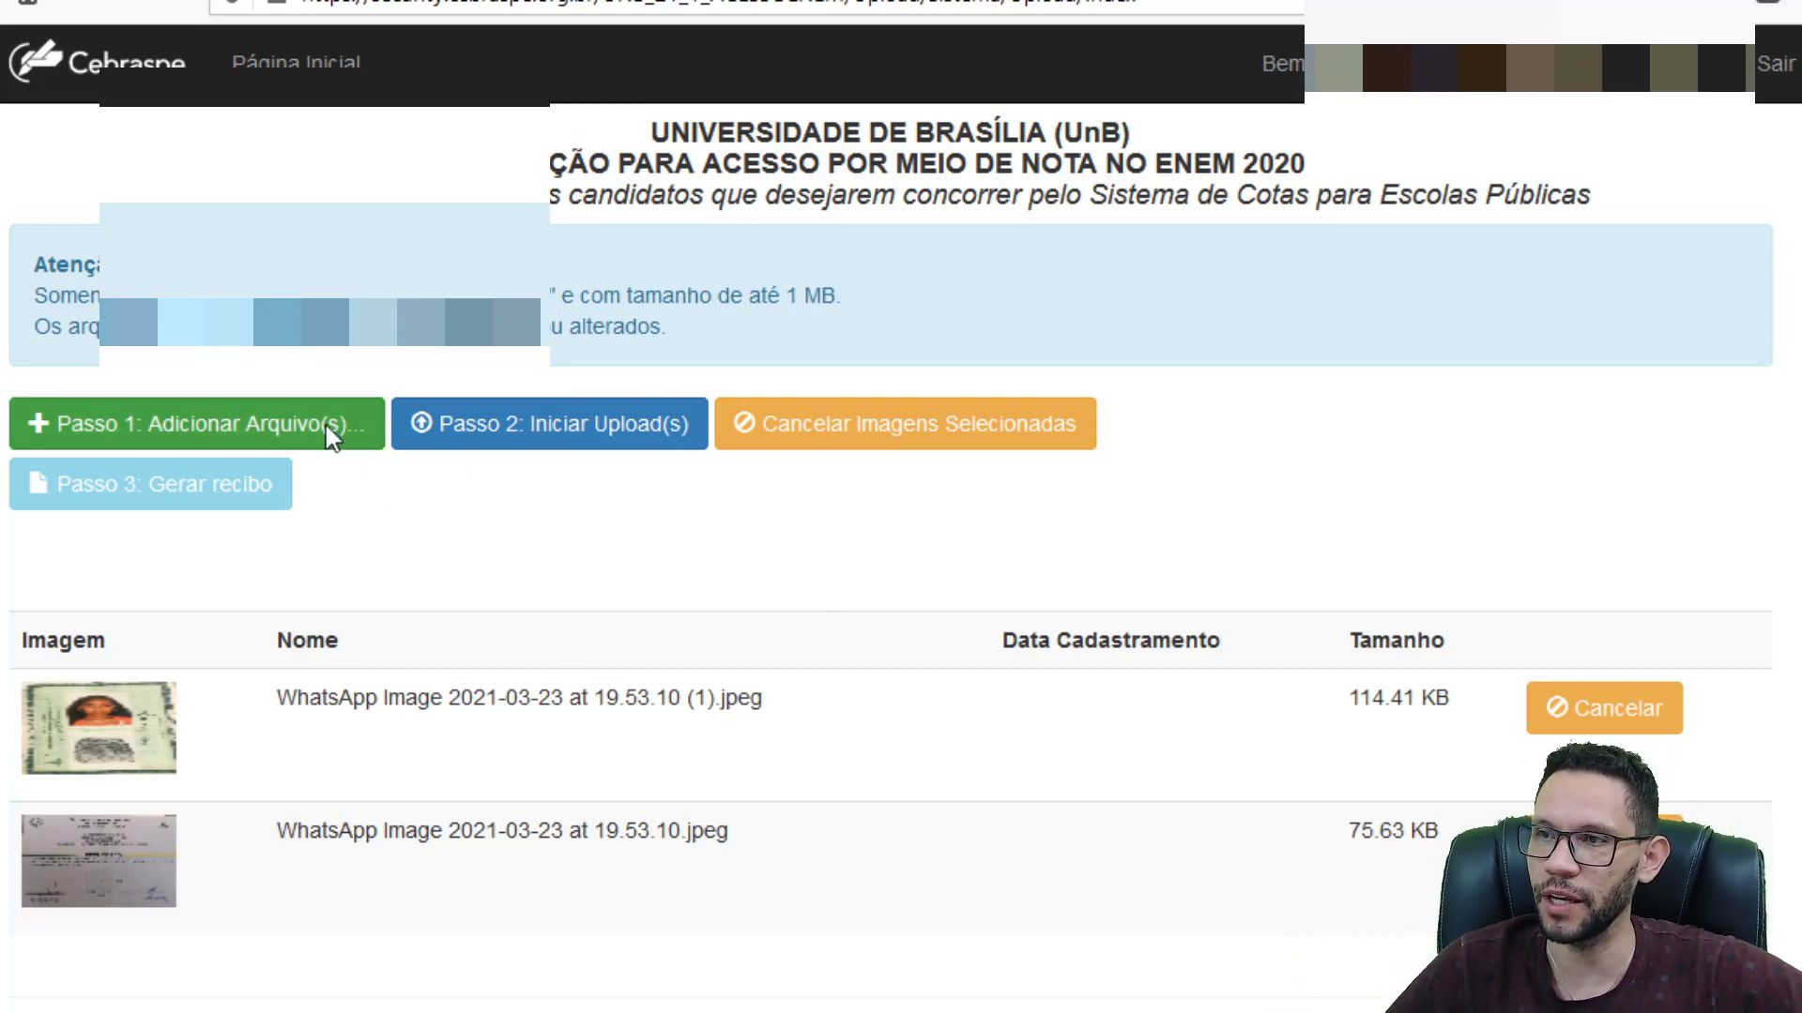
Step: Start adding more files and show the file picker's contents as medium icons
{"action": "left_click", "coordinate": [358, 423]}
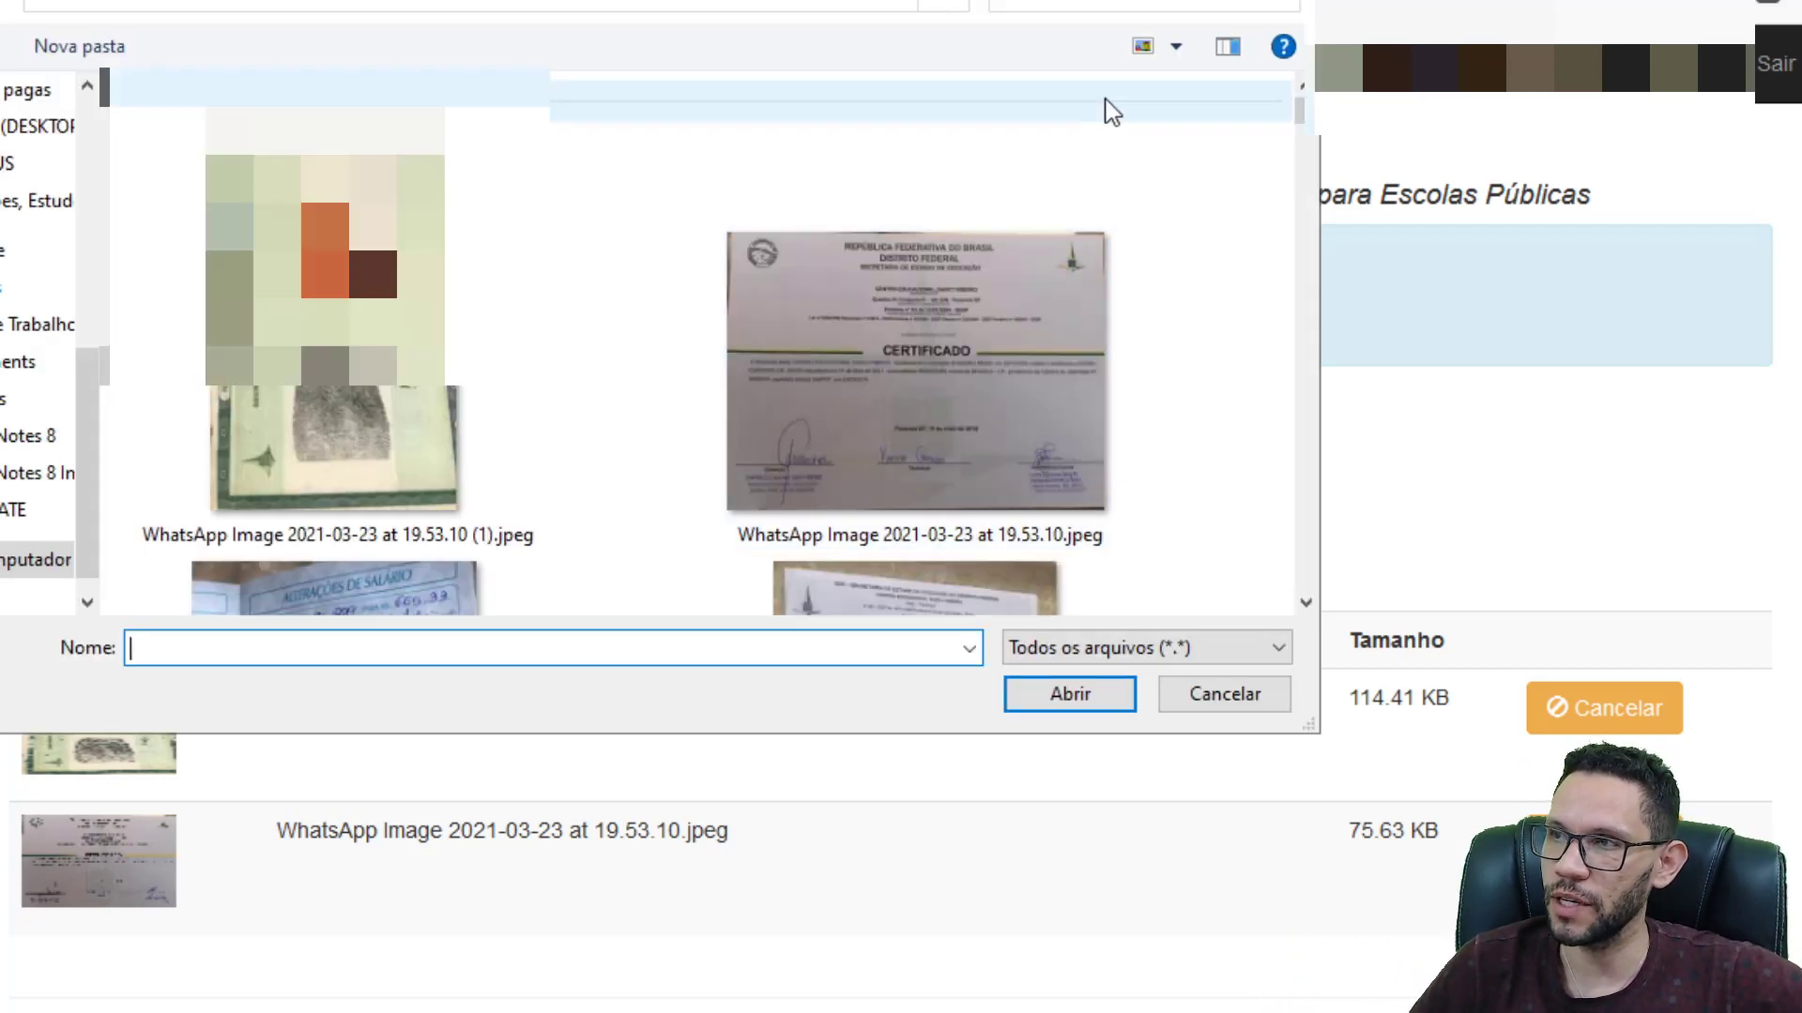
{"action": "left_click", "coordinate": [1175, 47]}
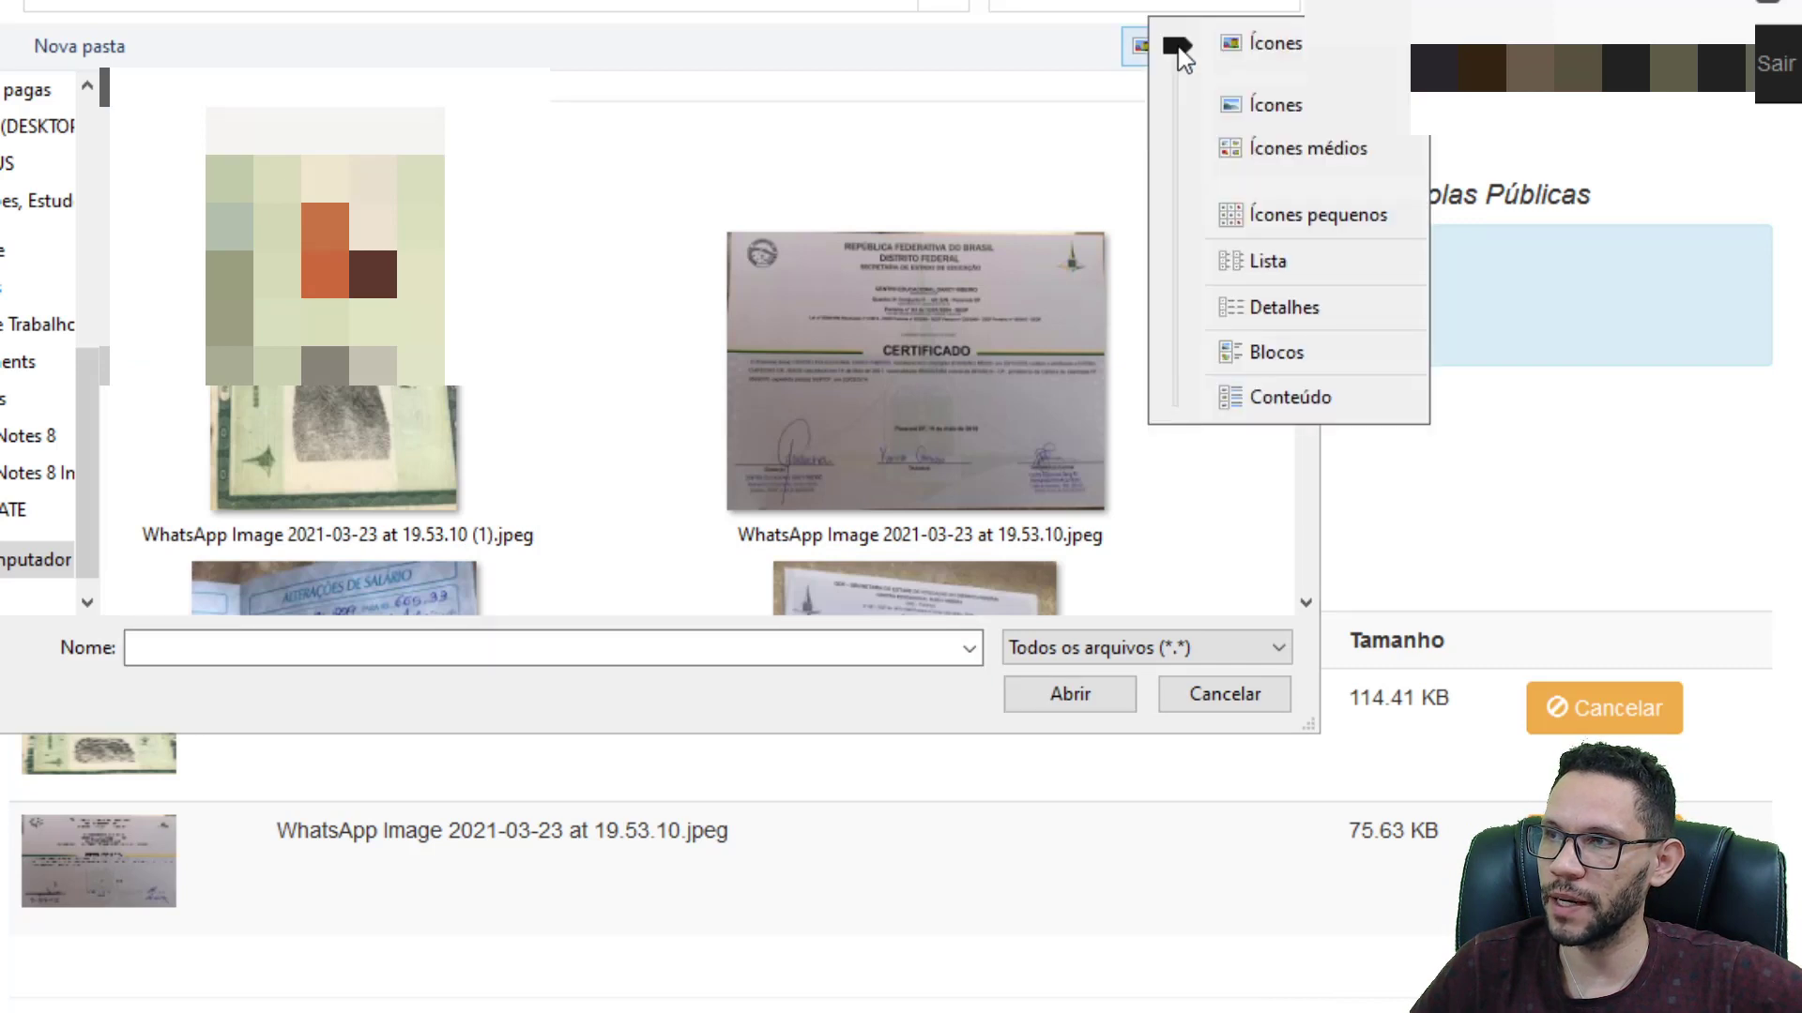
{"action": "left_click", "coordinate": [1257, 150]}
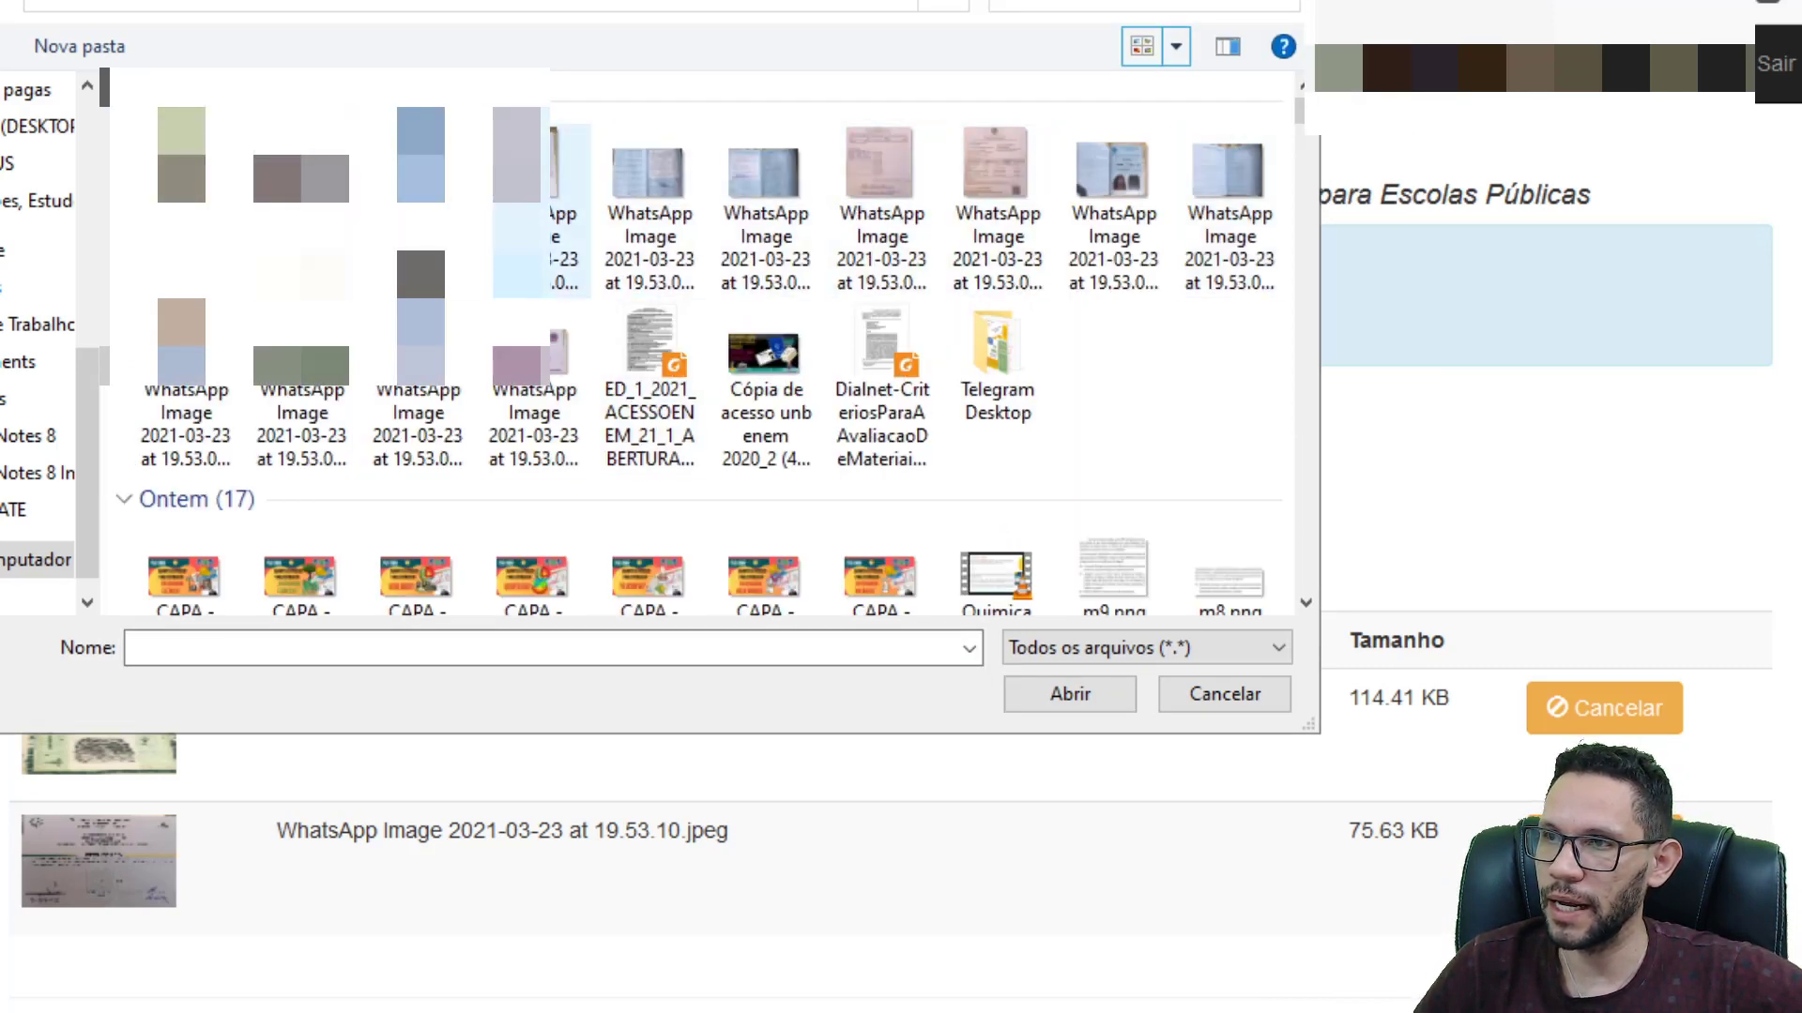
Step: Add all WhatsApp images from "WhatsApp Image 2021-03-23 at 19.53.10.jpeg" through "WhatsApp Image 2021-03-23 at 19.53.06.jpeg" to the upload list
{"action": "left_click", "coordinate": [421, 202]}
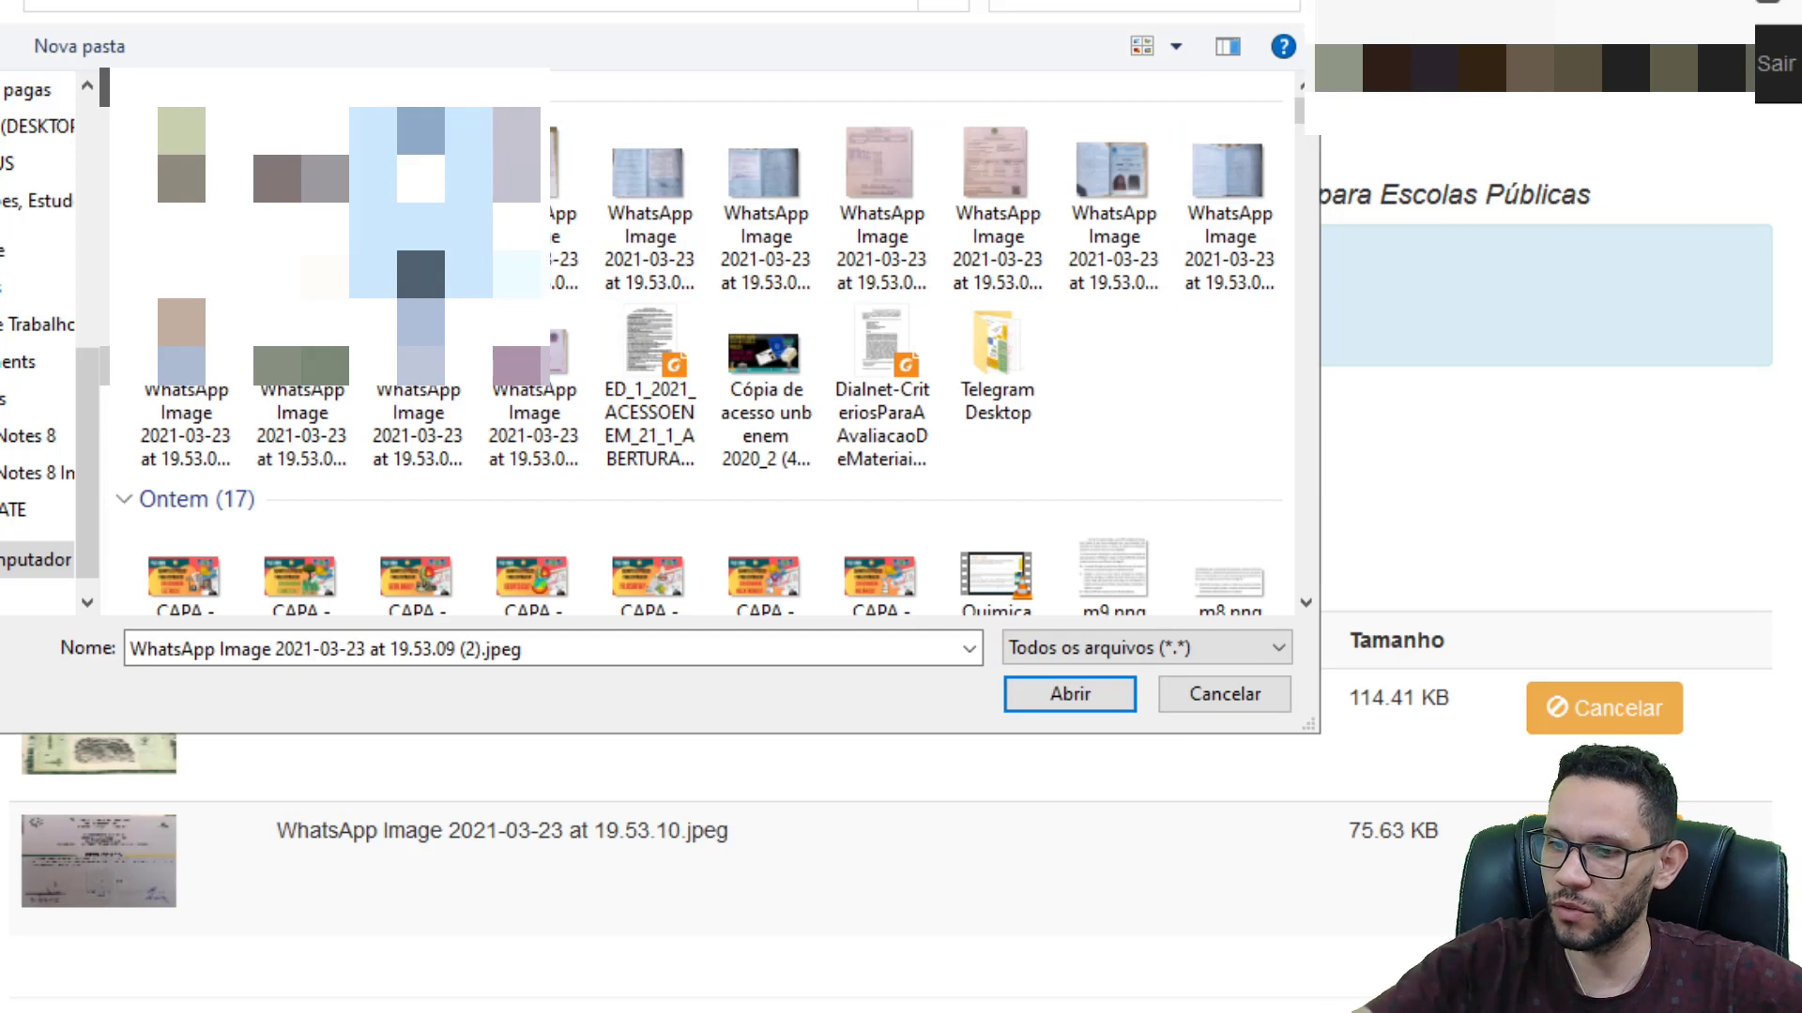
{"action": "left_click", "coordinate": [301, 202]}
{"action": "left_click", "coordinate": [302, 356], "text": "shift"}
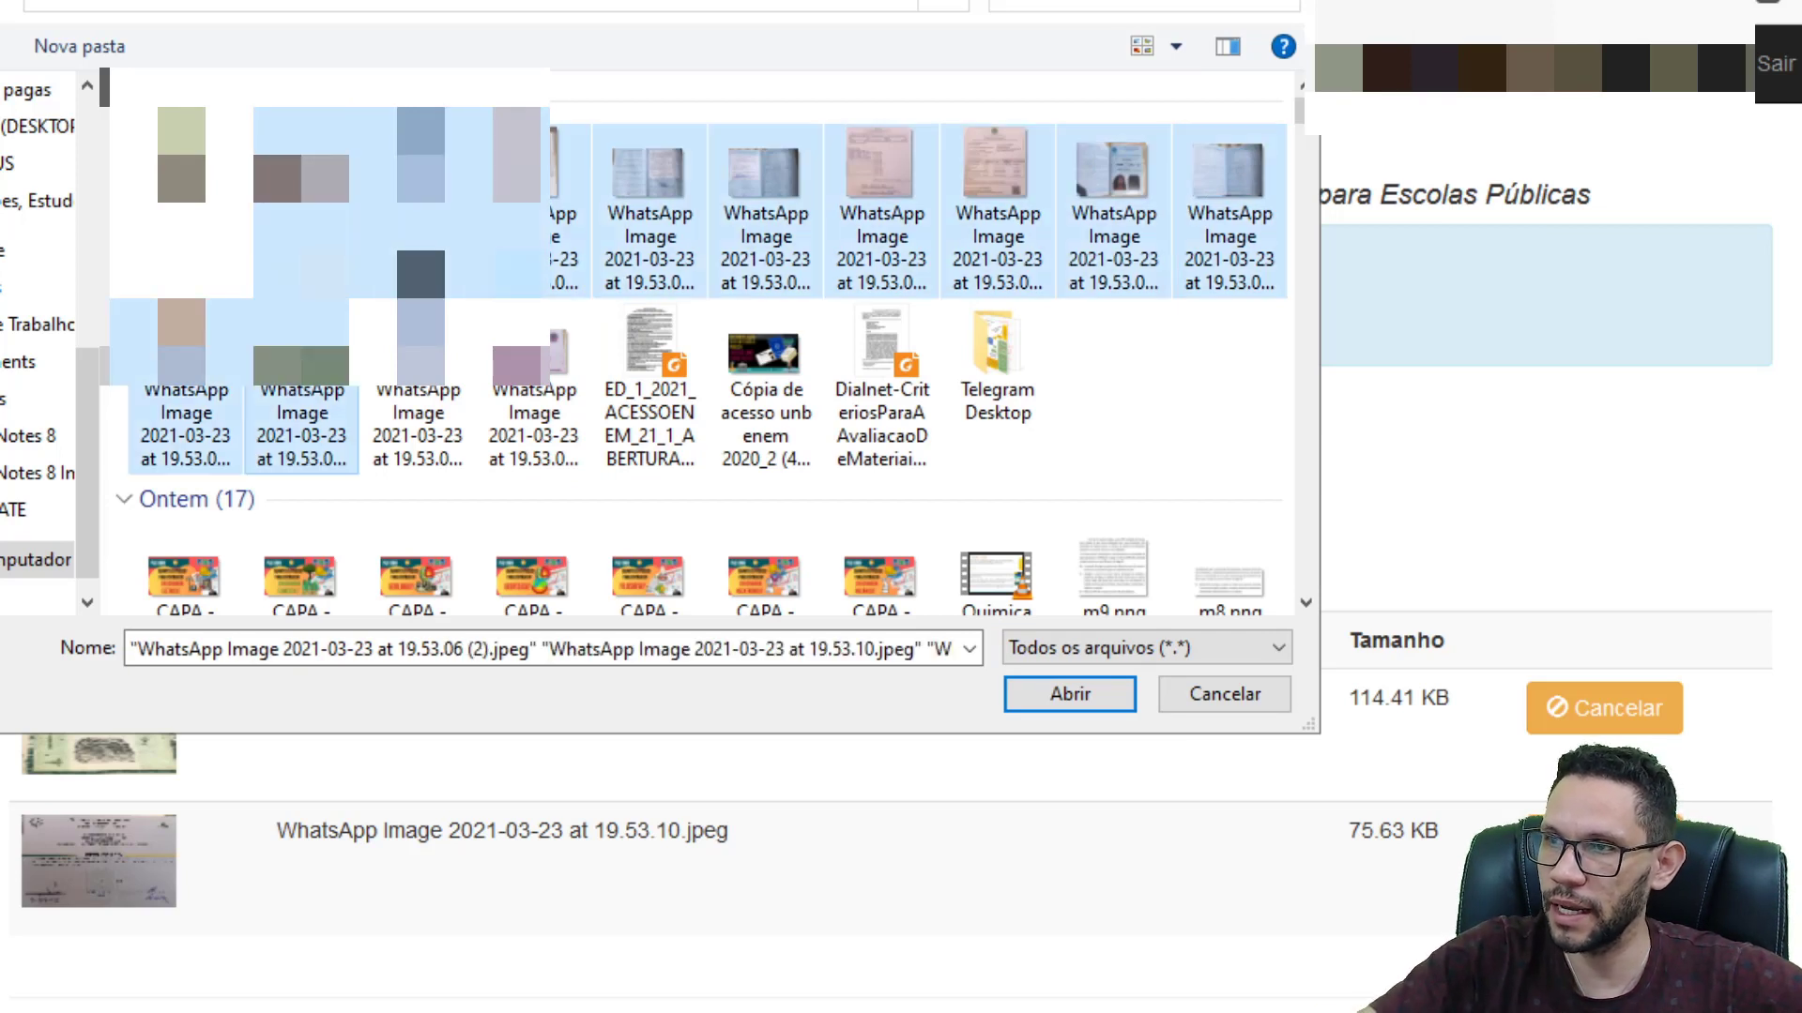
{"action": "left_click", "coordinate": [417, 356], "text": "shift"}
{"action": "left_click", "coordinate": [533, 357], "text": "shift"}
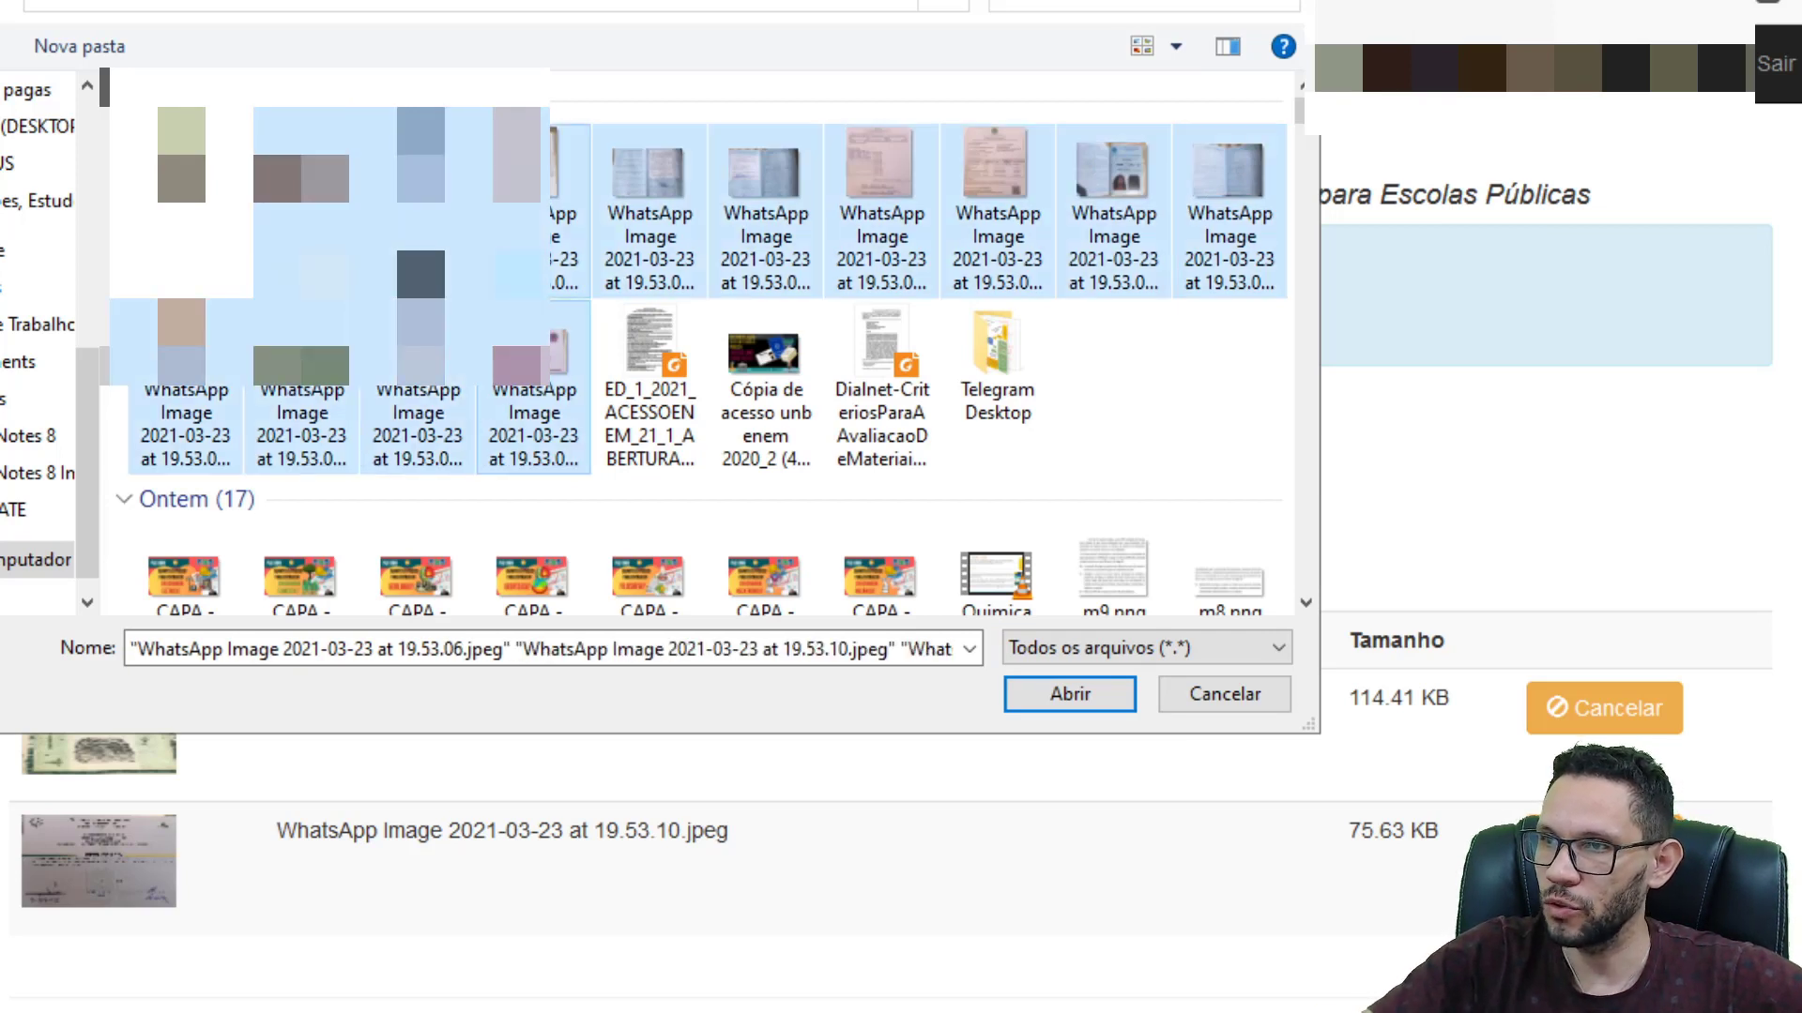
{"action": "left_click", "coordinate": [1069, 694]}
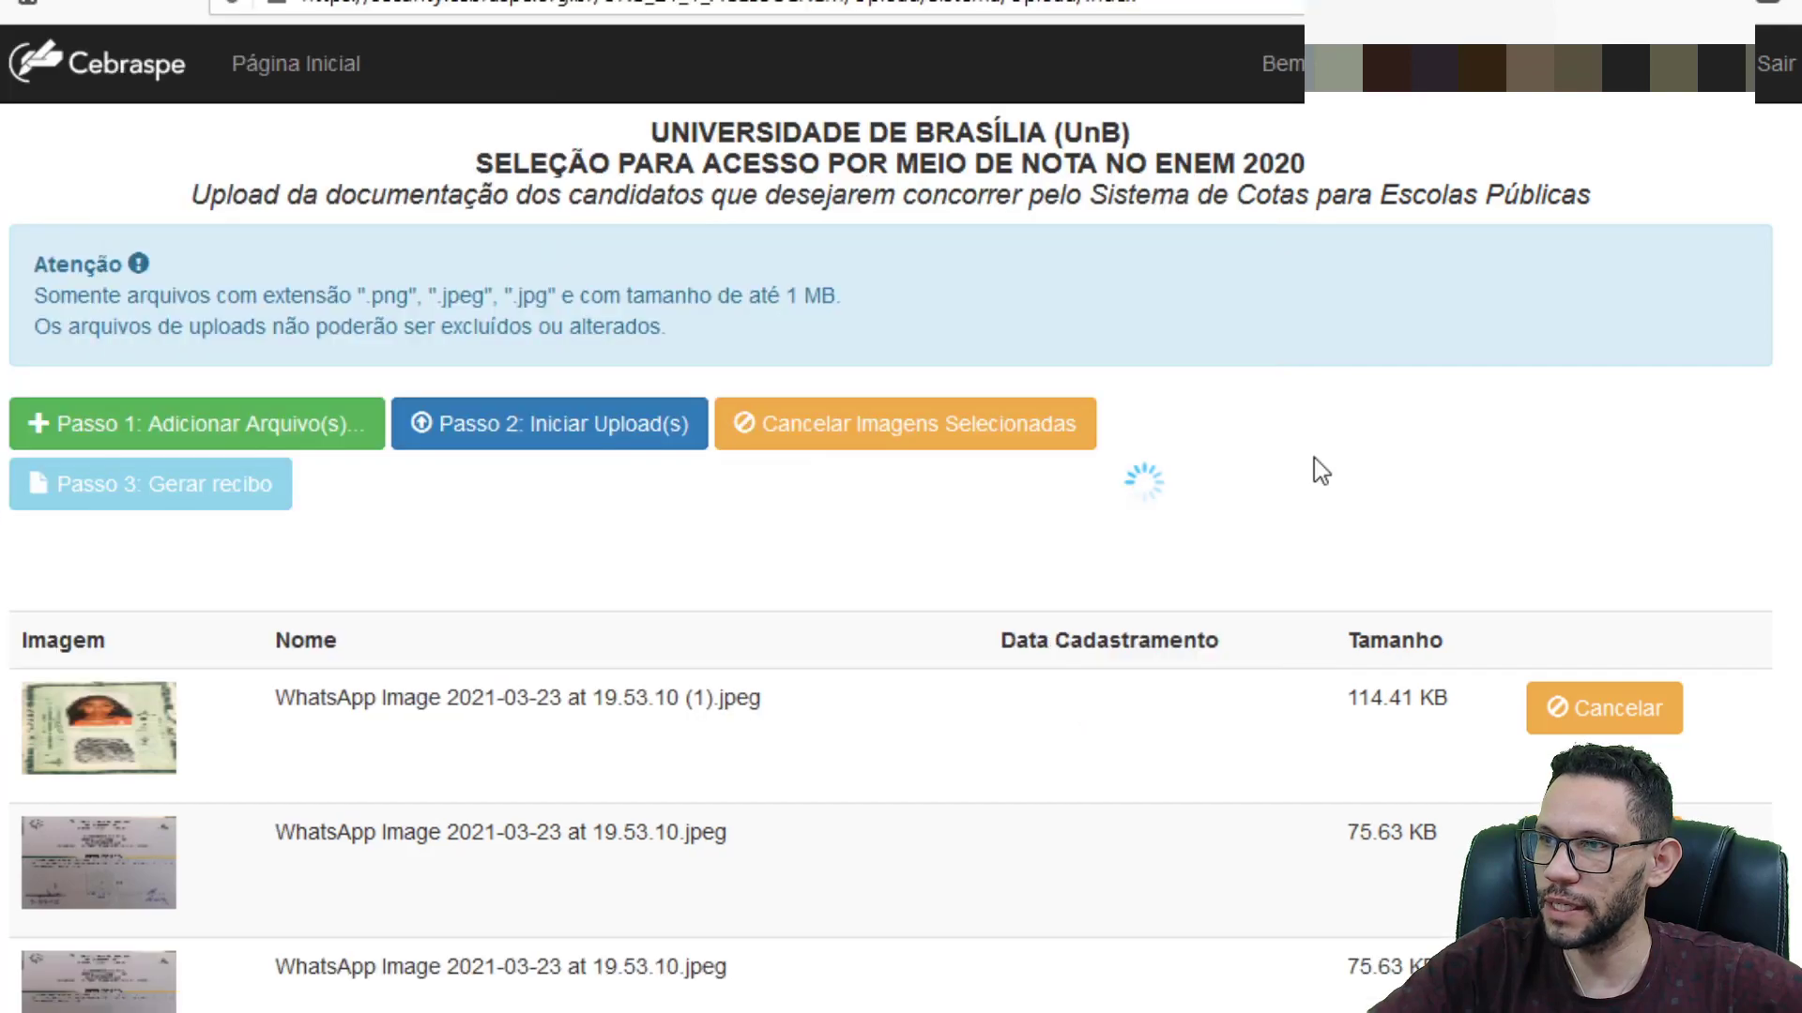
Step: Review the queued document images, checking each thumbnail, file name and size before uploading
{"action": "scroll", "coordinate": [1758, 466], "scroll_direction": "down", "scroll_amount": 1}
{"action": "scroll", "coordinate": [1758, 465], "scroll_direction": "down", "scroll_amount": 9}
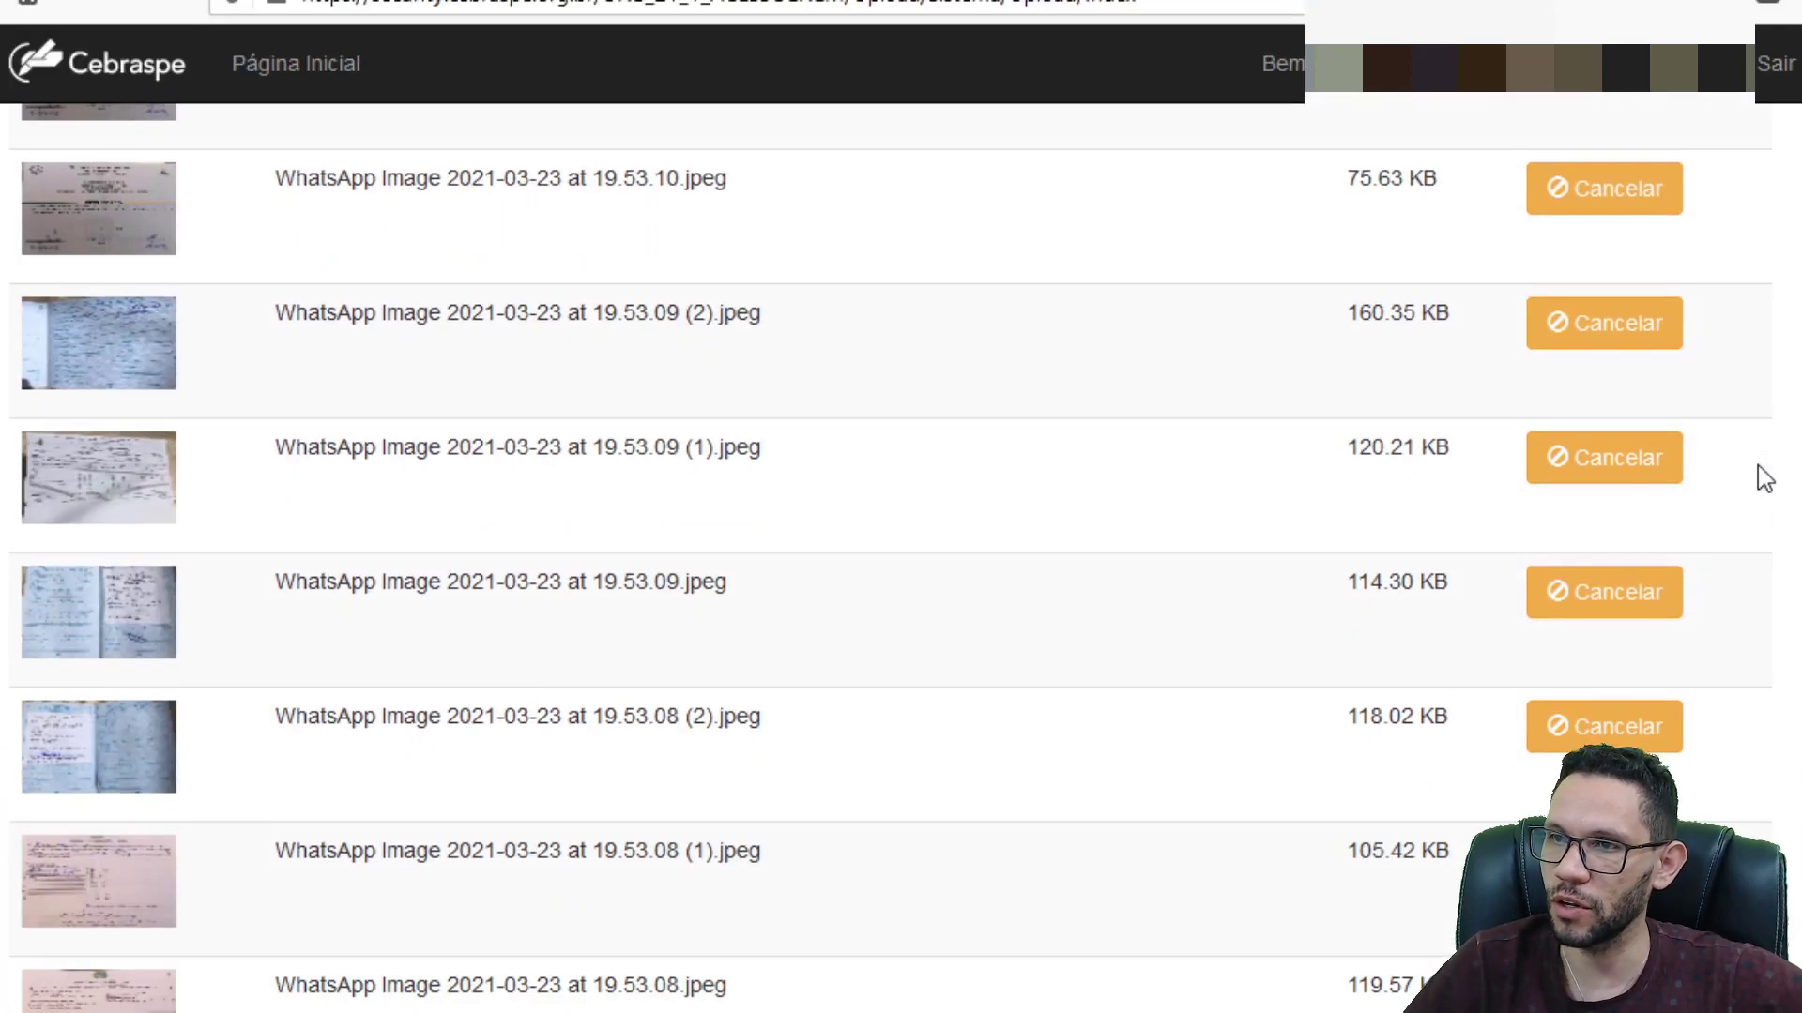
{"action": "scroll", "coordinate": [891, 557], "scroll_direction": "down", "scroll_amount": 15}
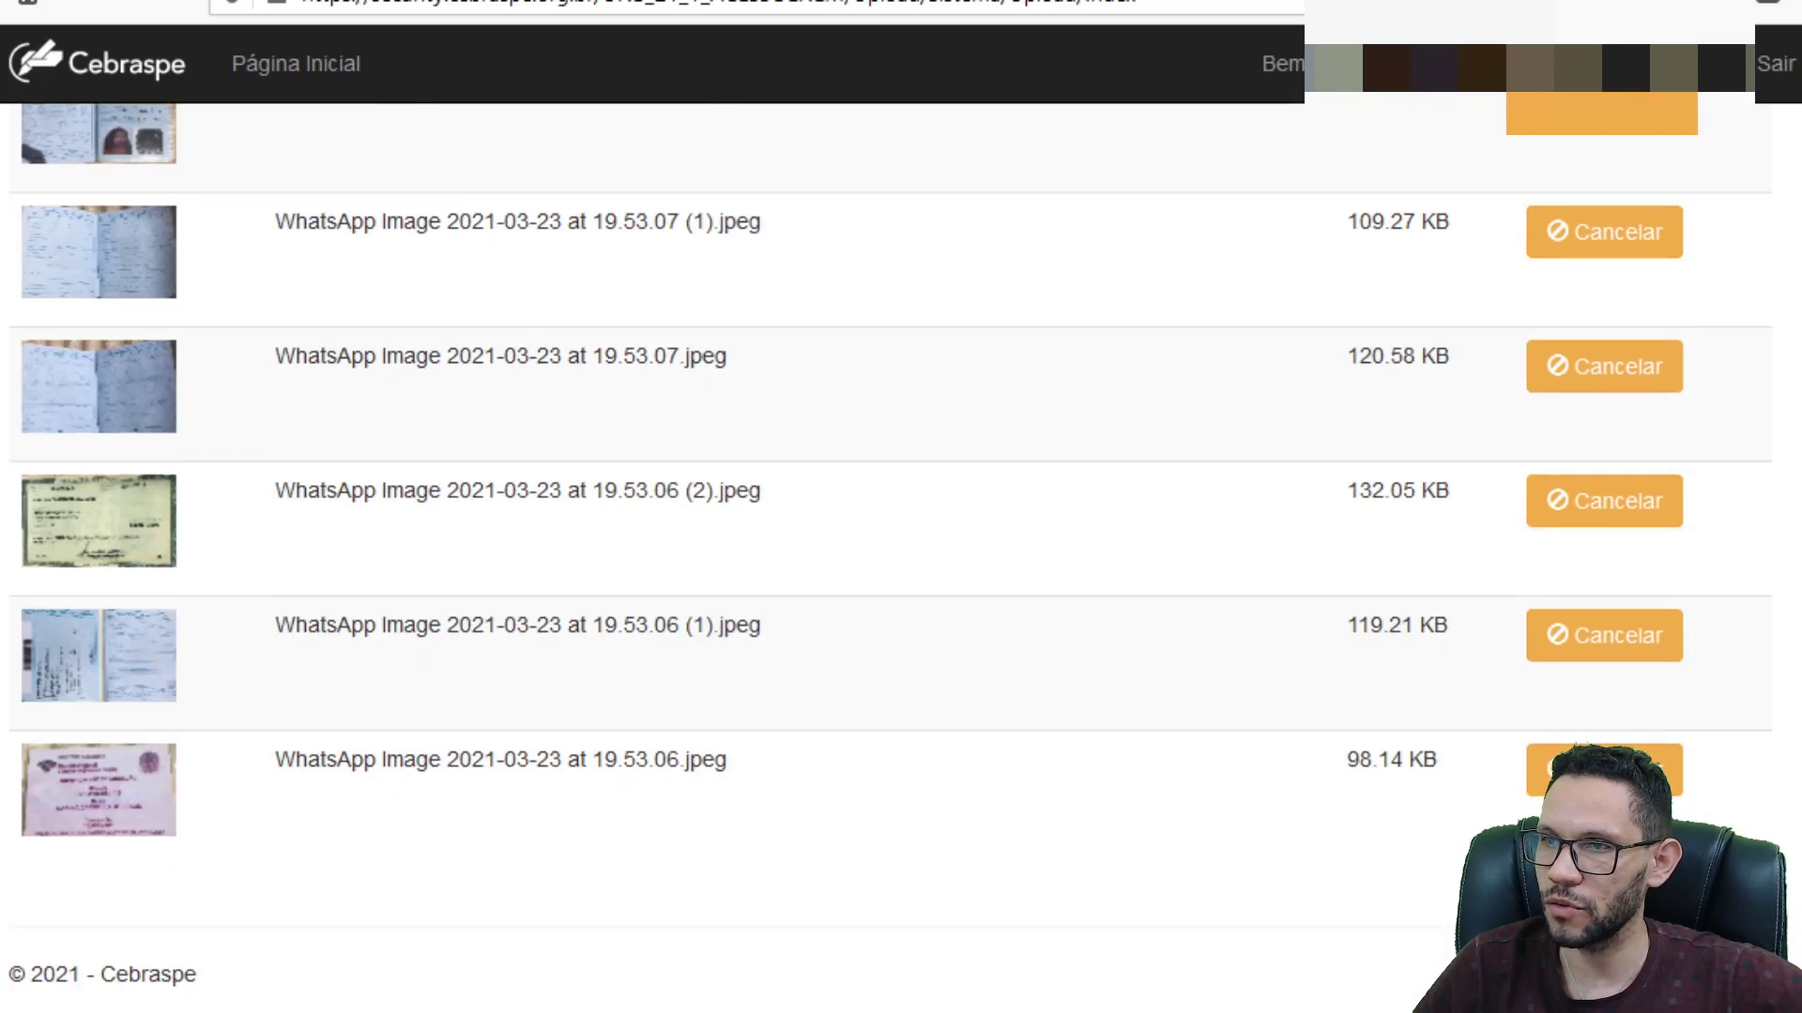
{"action": "scroll", "coordinate": [889, 557], "scroll_direction": "up", "scroll_amount": 15}
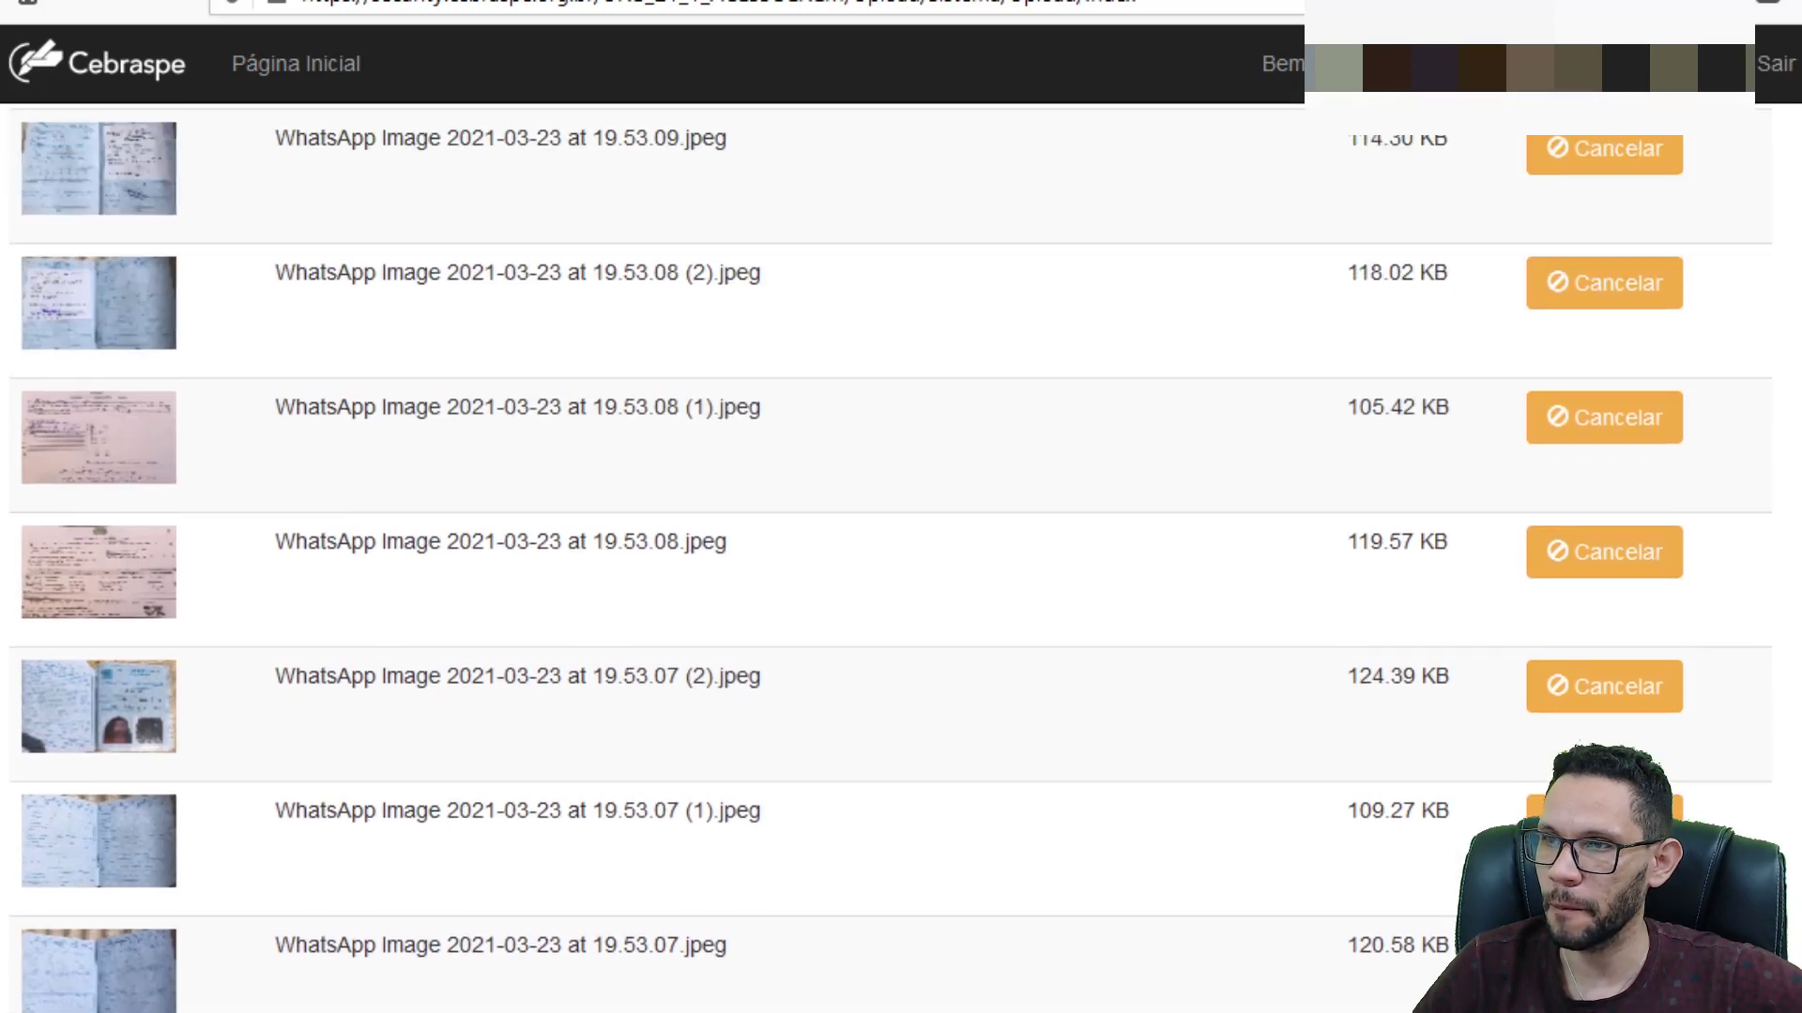
{"action": "scroll", "coordinate": [889, 557], "scroll_direction": "up", "scroll_amount": 4}
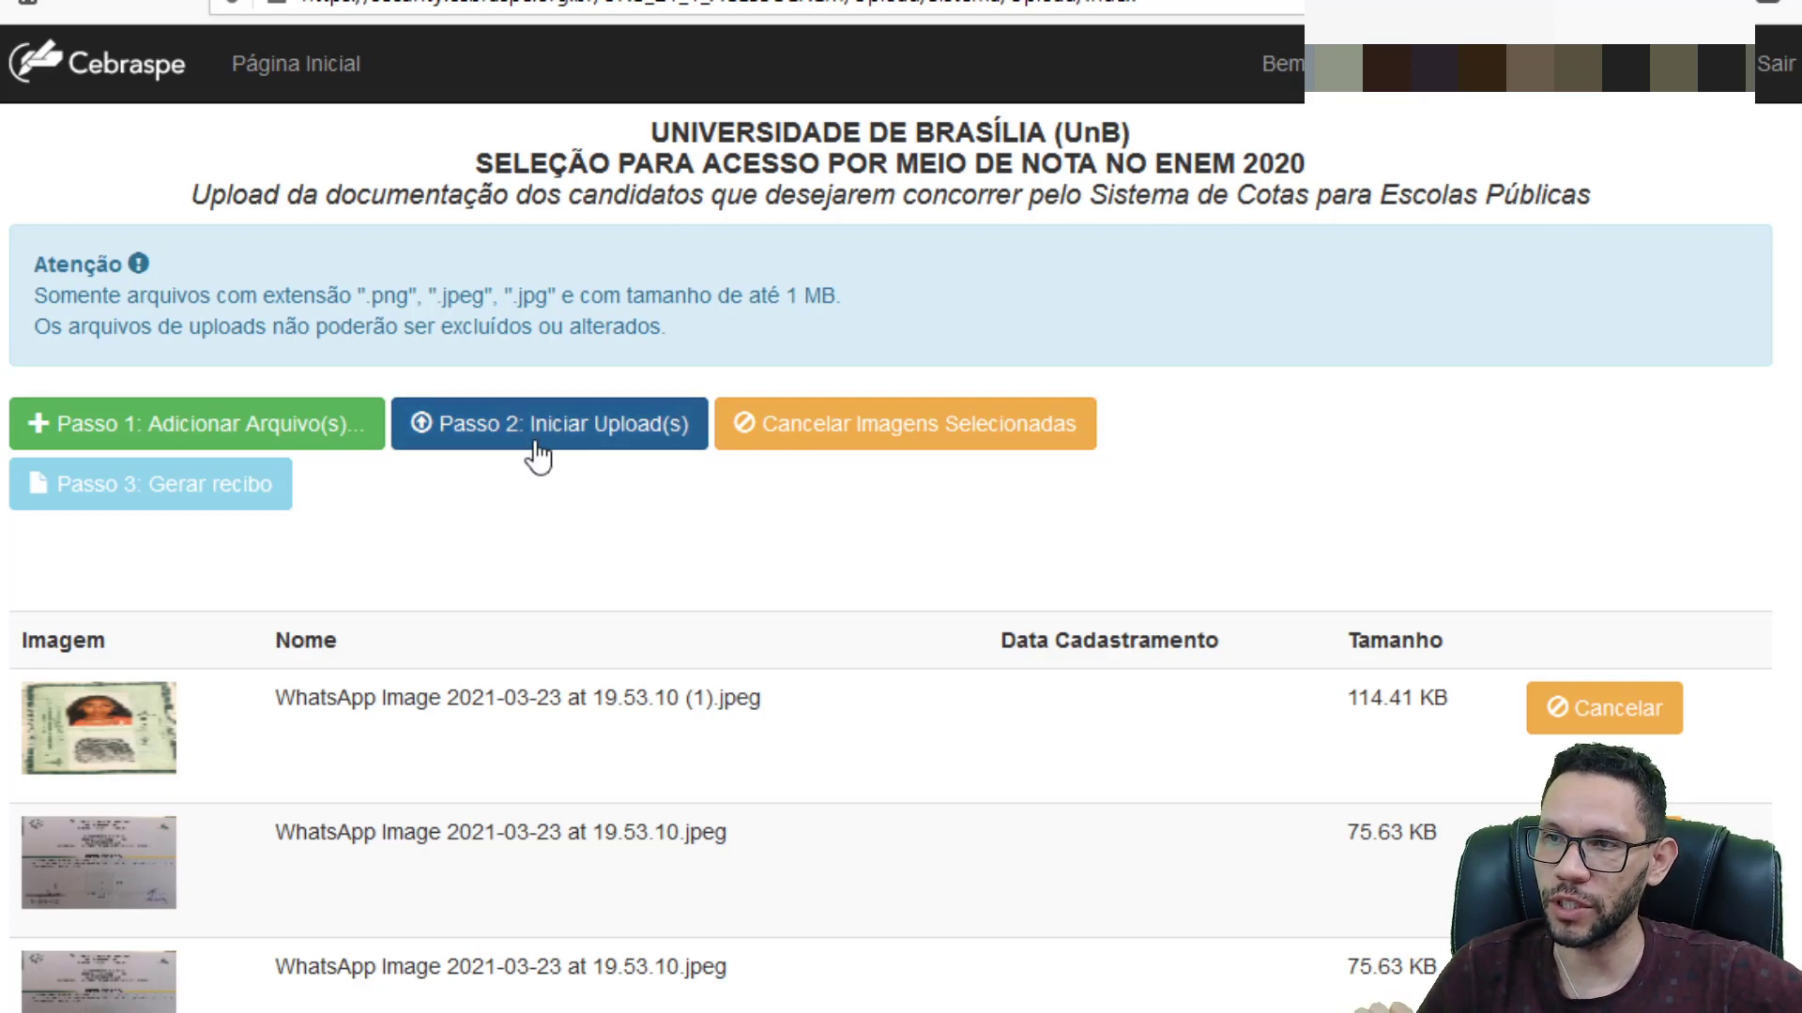
{"action": "scroll", "coordinate": [772, 547], "scroll_direction": "down", "scroll_amount": 5}
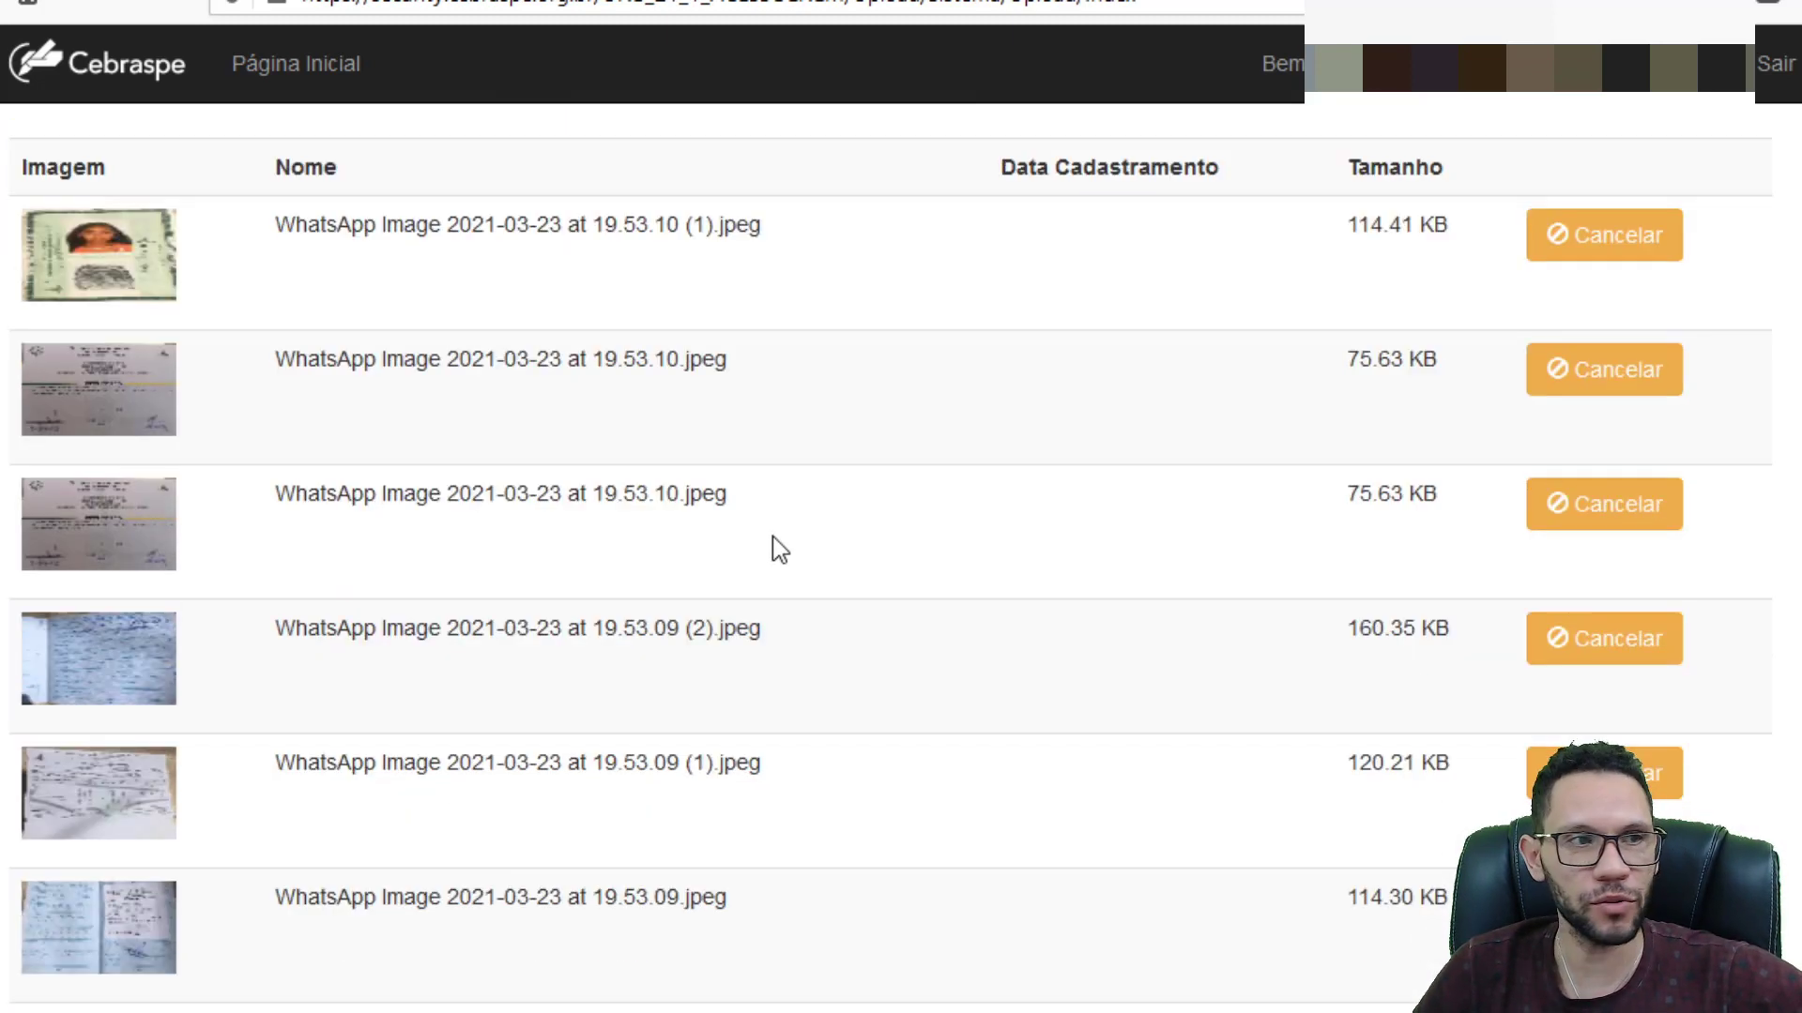
{"action": "scroll", "coordinate": [772, 547], "scroll_direction": "up", "scroll_amount": 5}
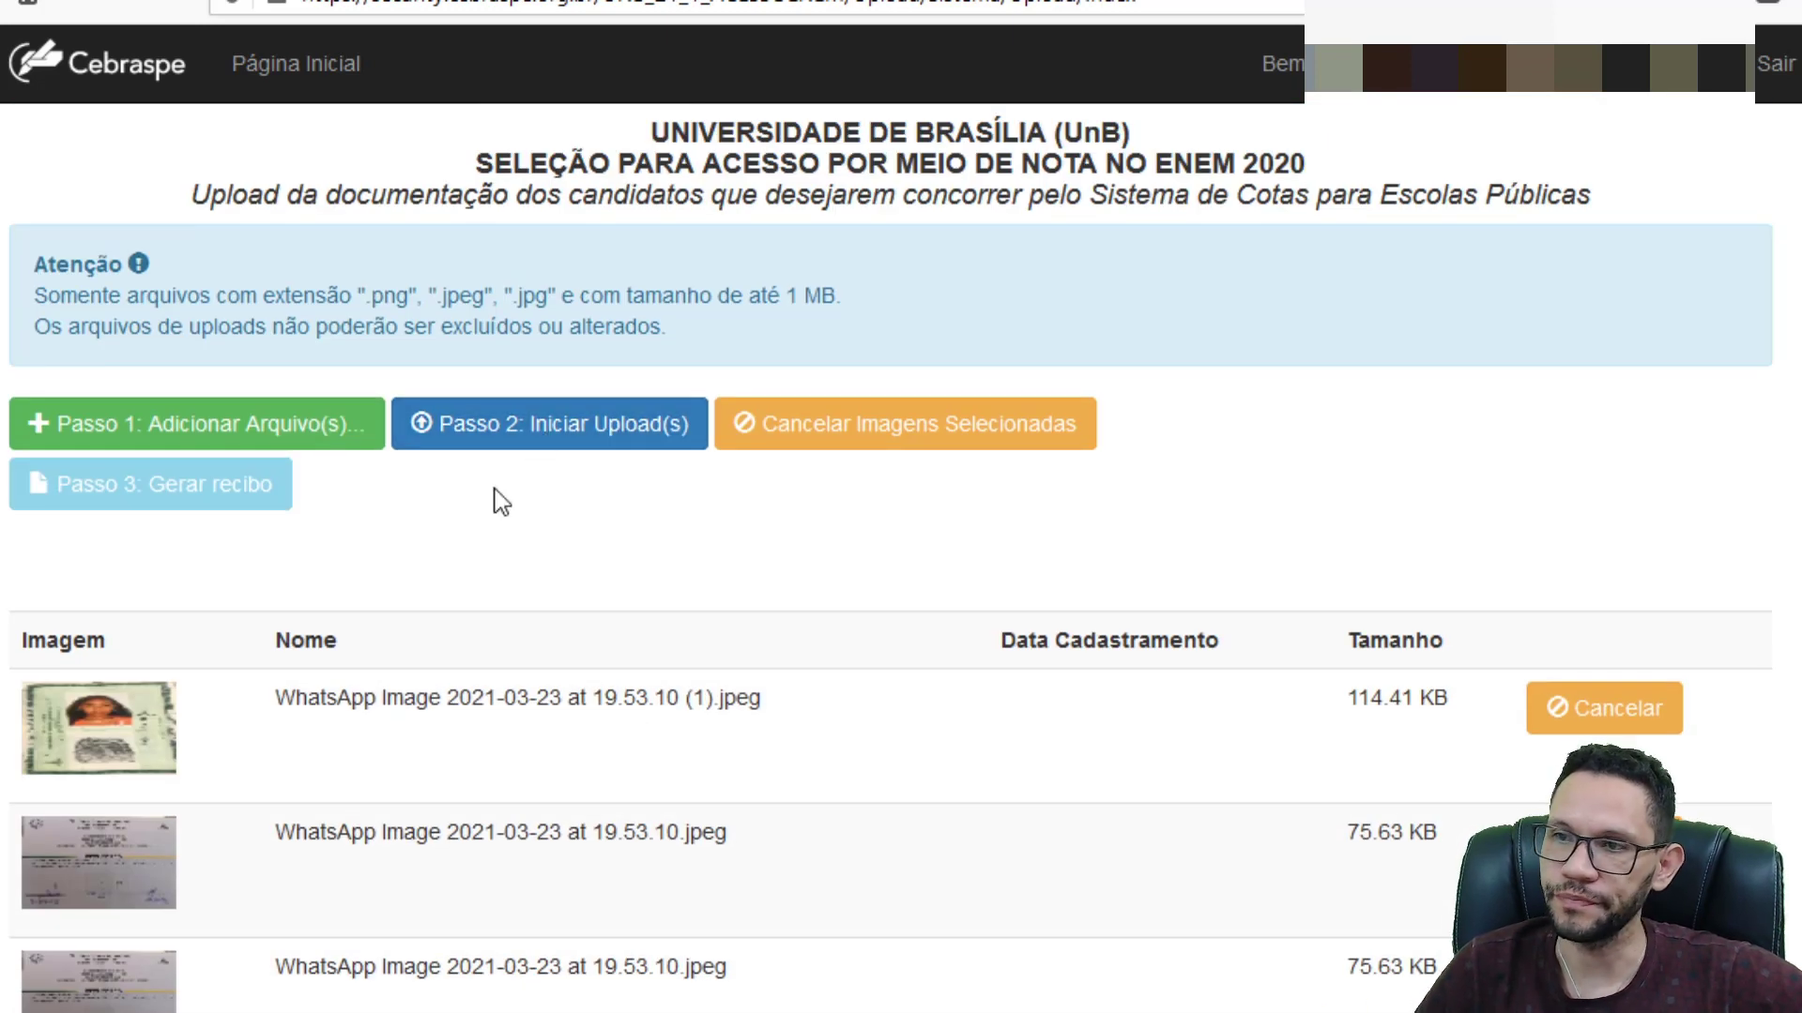
{"action": "scroll", "coordinate": [770, 616], "scroll_direction": "down", "scroll_amount": 3}
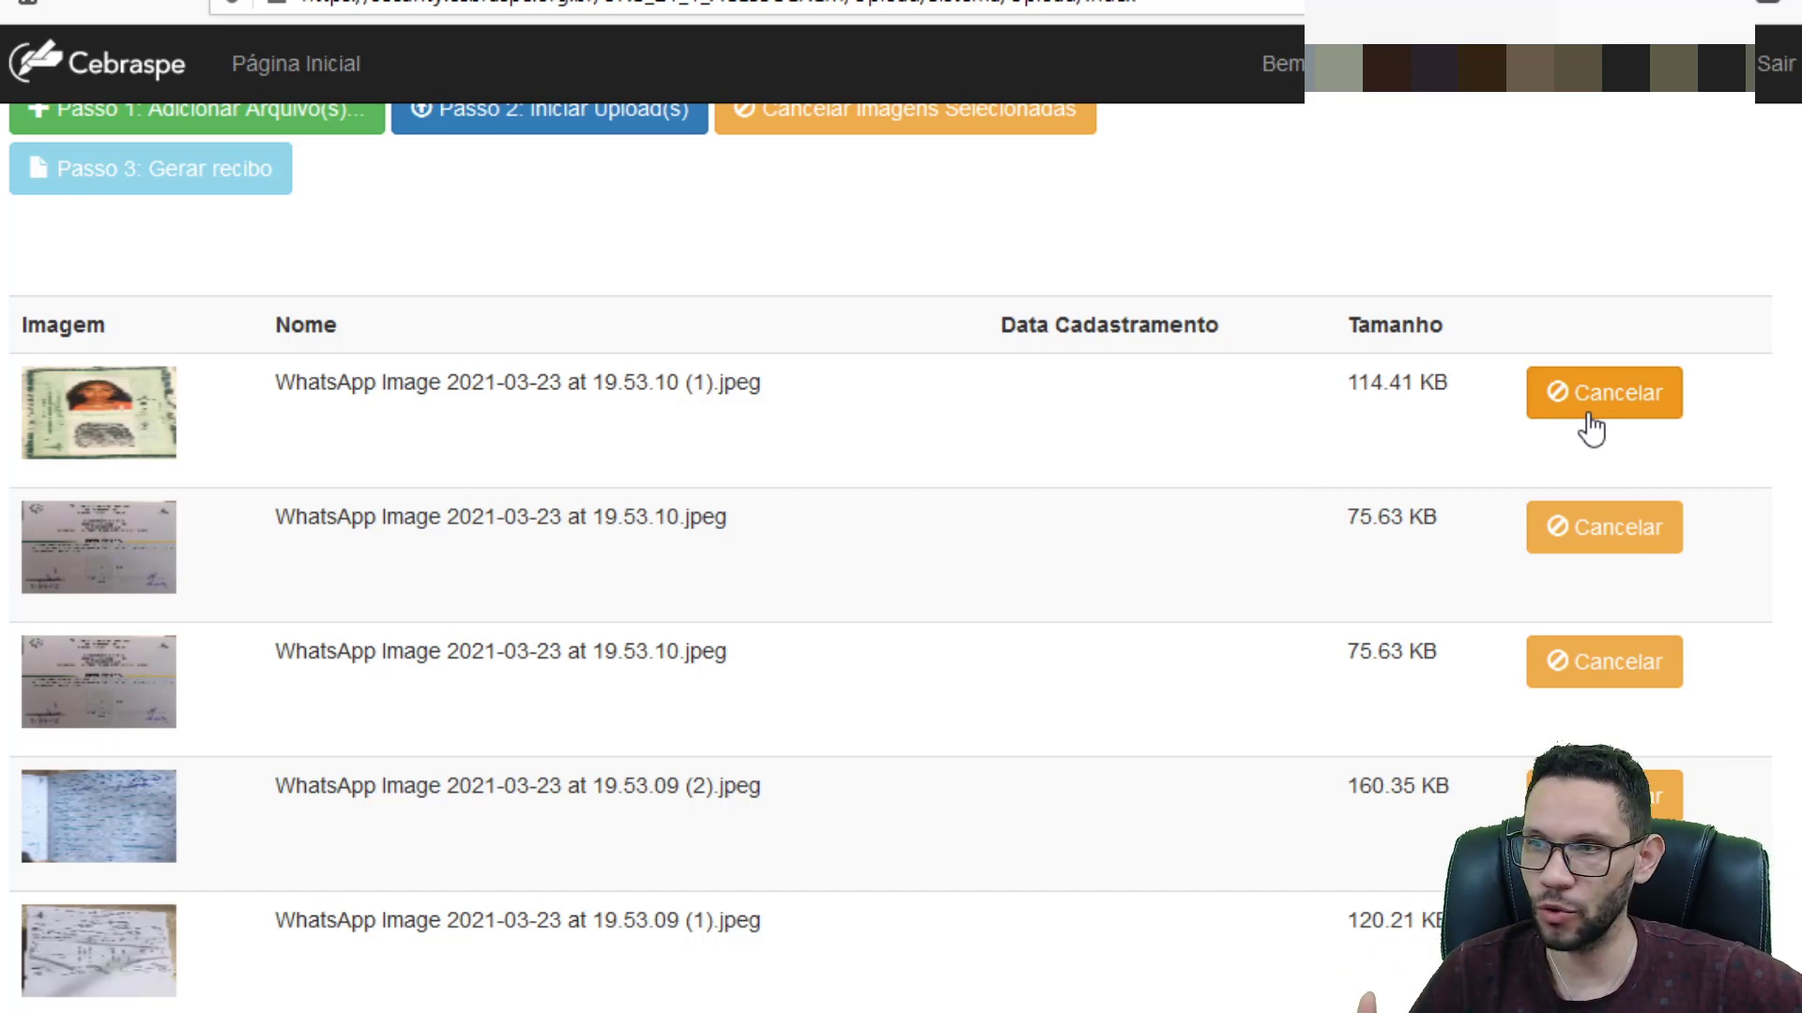
{"action": "scroll", "coordinate": [533, 272], "scroll_direction": "up", "scroll_amount": 2}
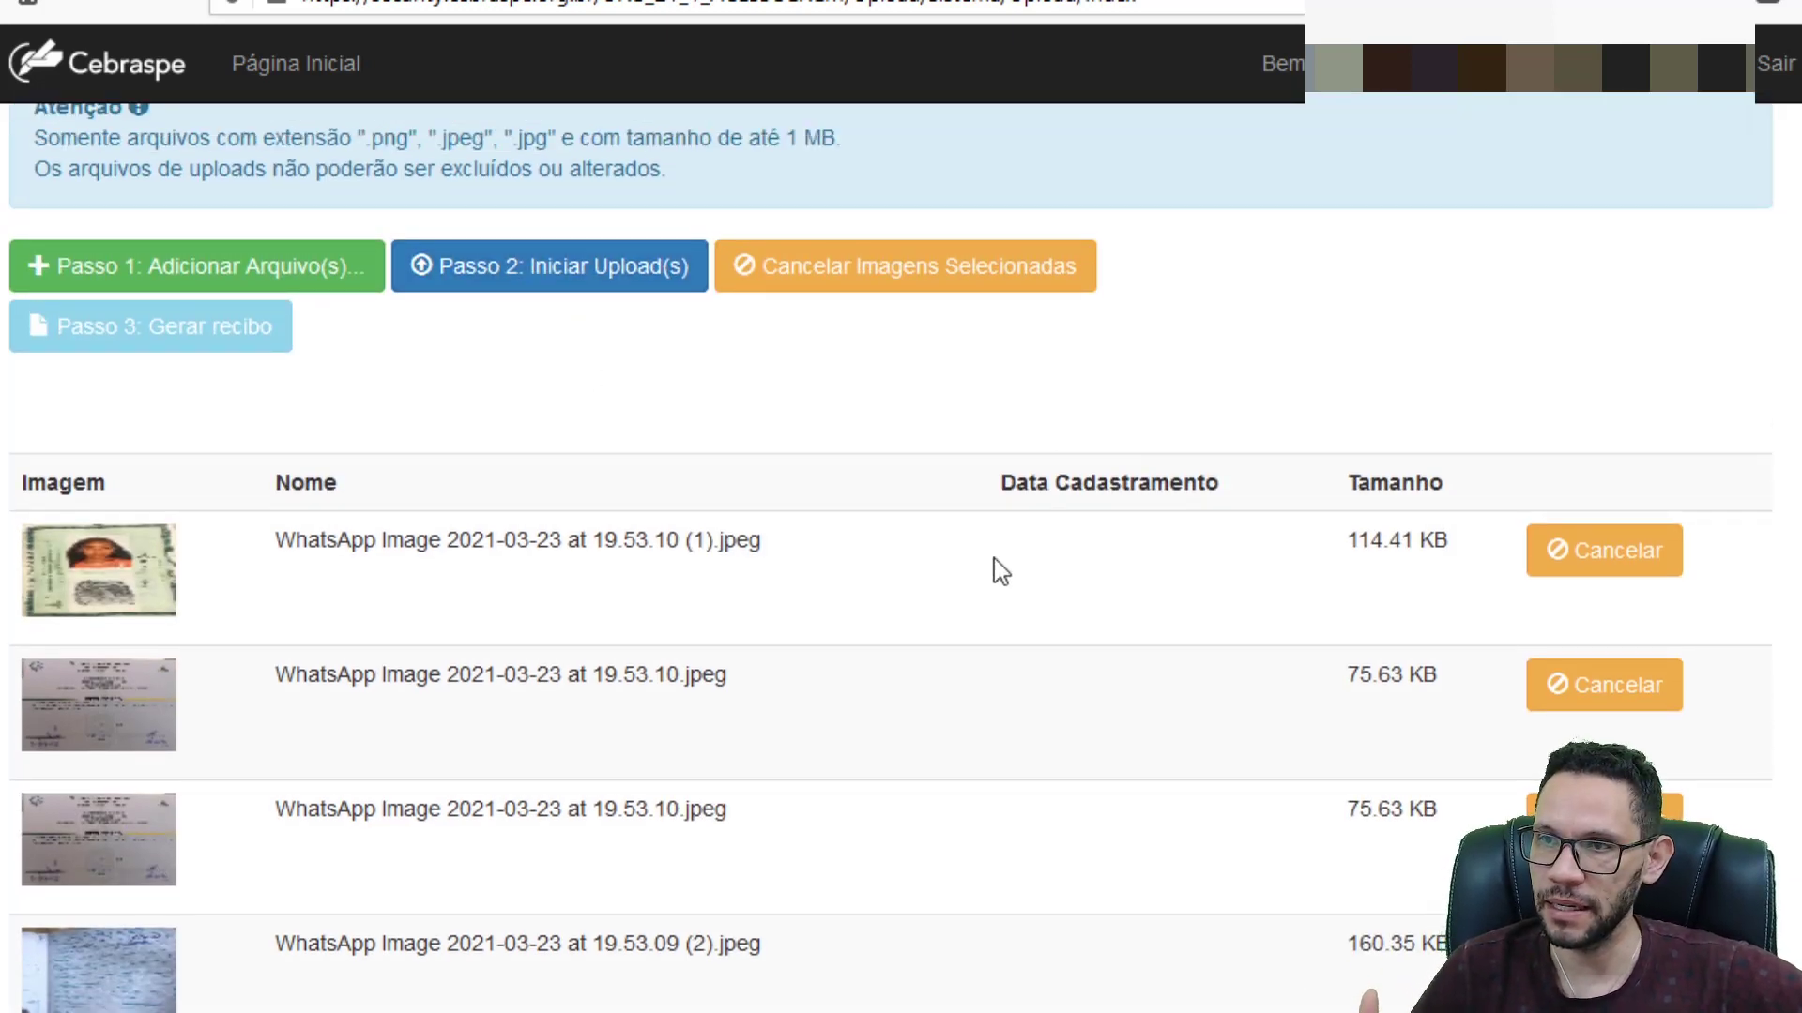
{"action": "scroll", "coordinate": [995, 571], "scroll_direction": "down", "scroll_amount": 10}
{"action": "scroll", "coordinate": [992, 571], "scroll_direction": "down", "scroll_amount": 5}
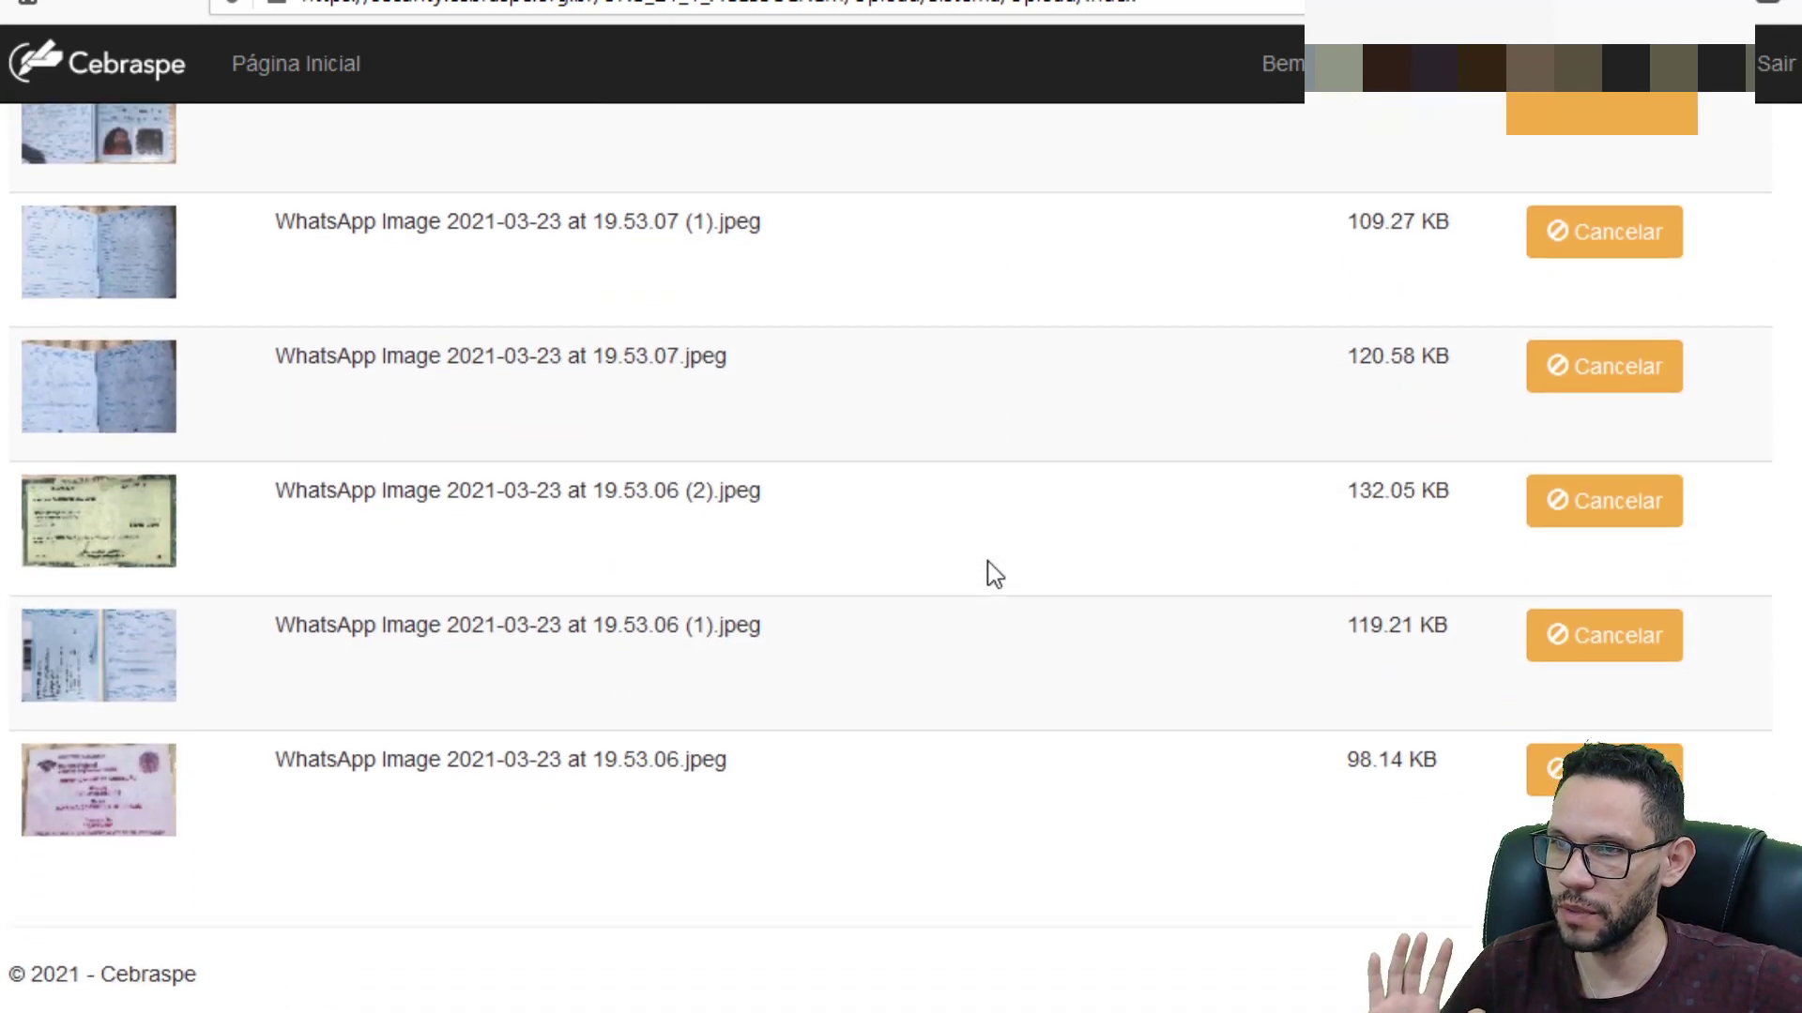
{"action": "scroll", "coordinate": [991, 571], "scroll_direction": "up", "scroll_amount": 12}
{"action": "scroll", "coordinate": [925, 563], "scroll_direction": "up", "scroll_amount": 2}
{"action": "scroll", "coordinate": [547, 484], "scroll_direction": "down", "scroll_amount": 6}
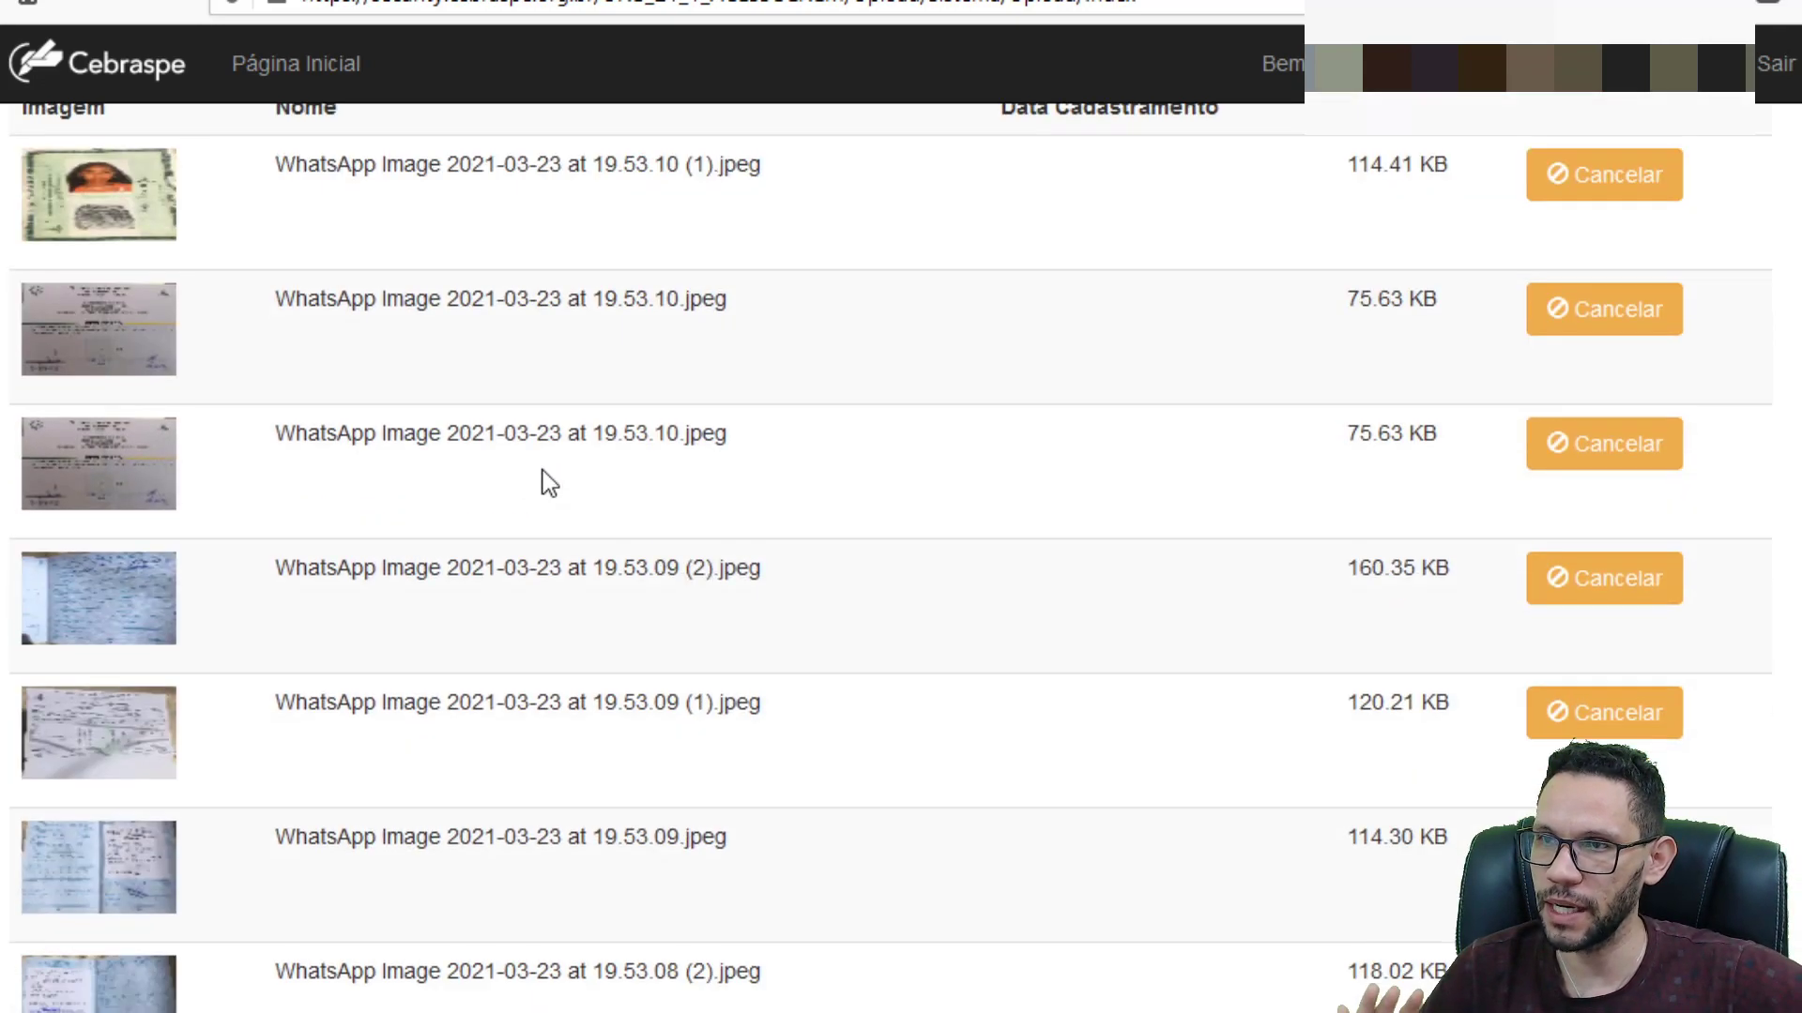
{"action": "scroll", "coordinate": [549, 483], "scroll_direction": "up", "scroll_amount": 8}
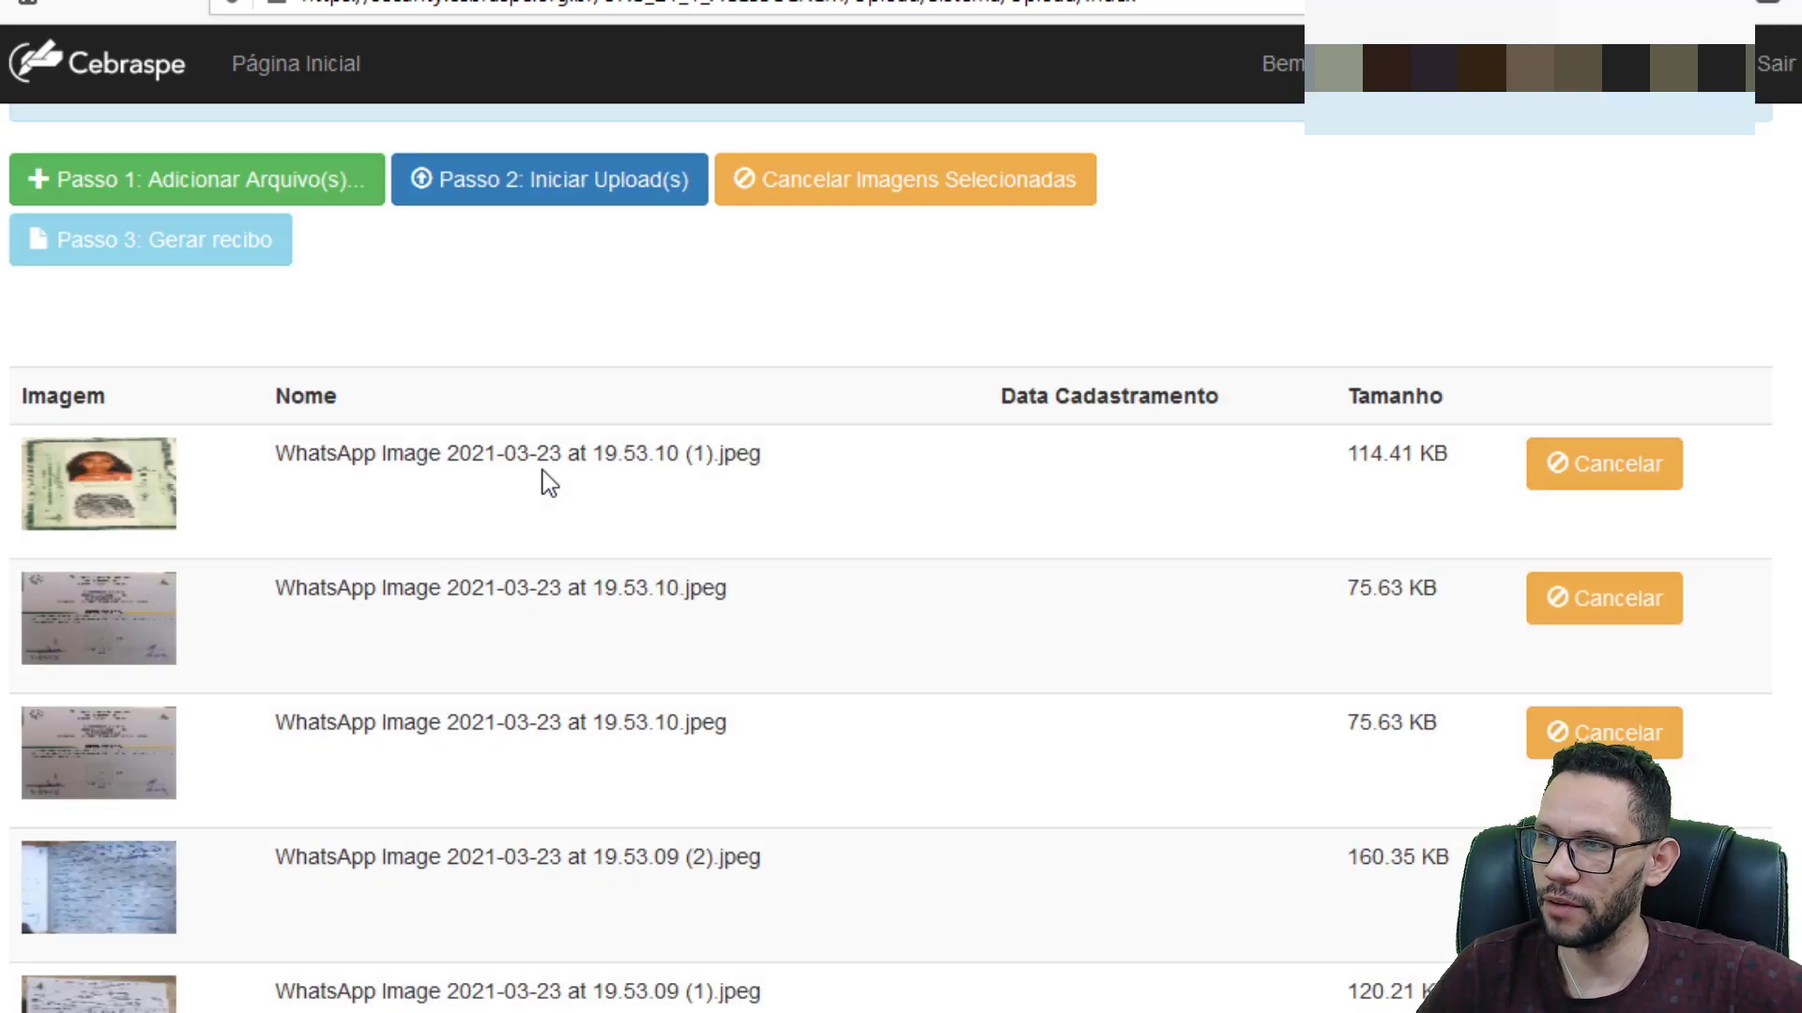
Step: Upload all queued document images and check the list of registered files
{"action": "left_click", "coordinate": [570, 212]}
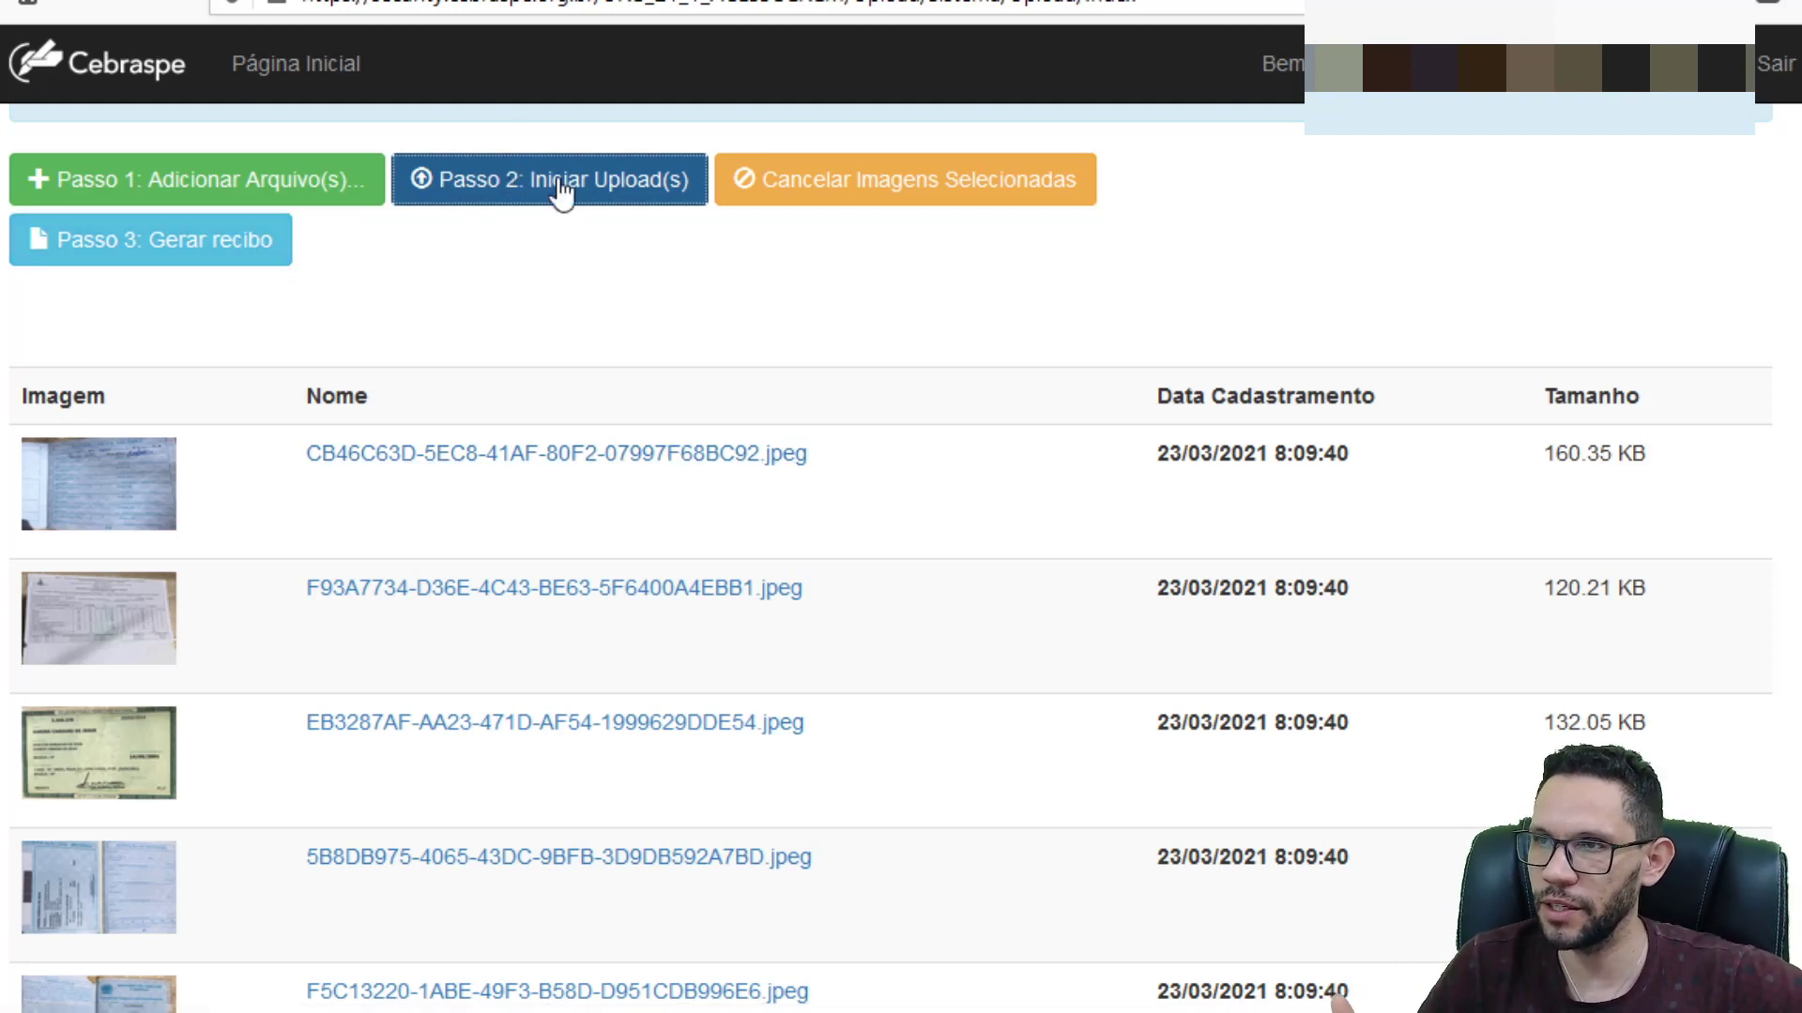
{"action": "scroll", "coordinate": [1478, 567], "scroll_direction": "down", "scroll_amount": 5}
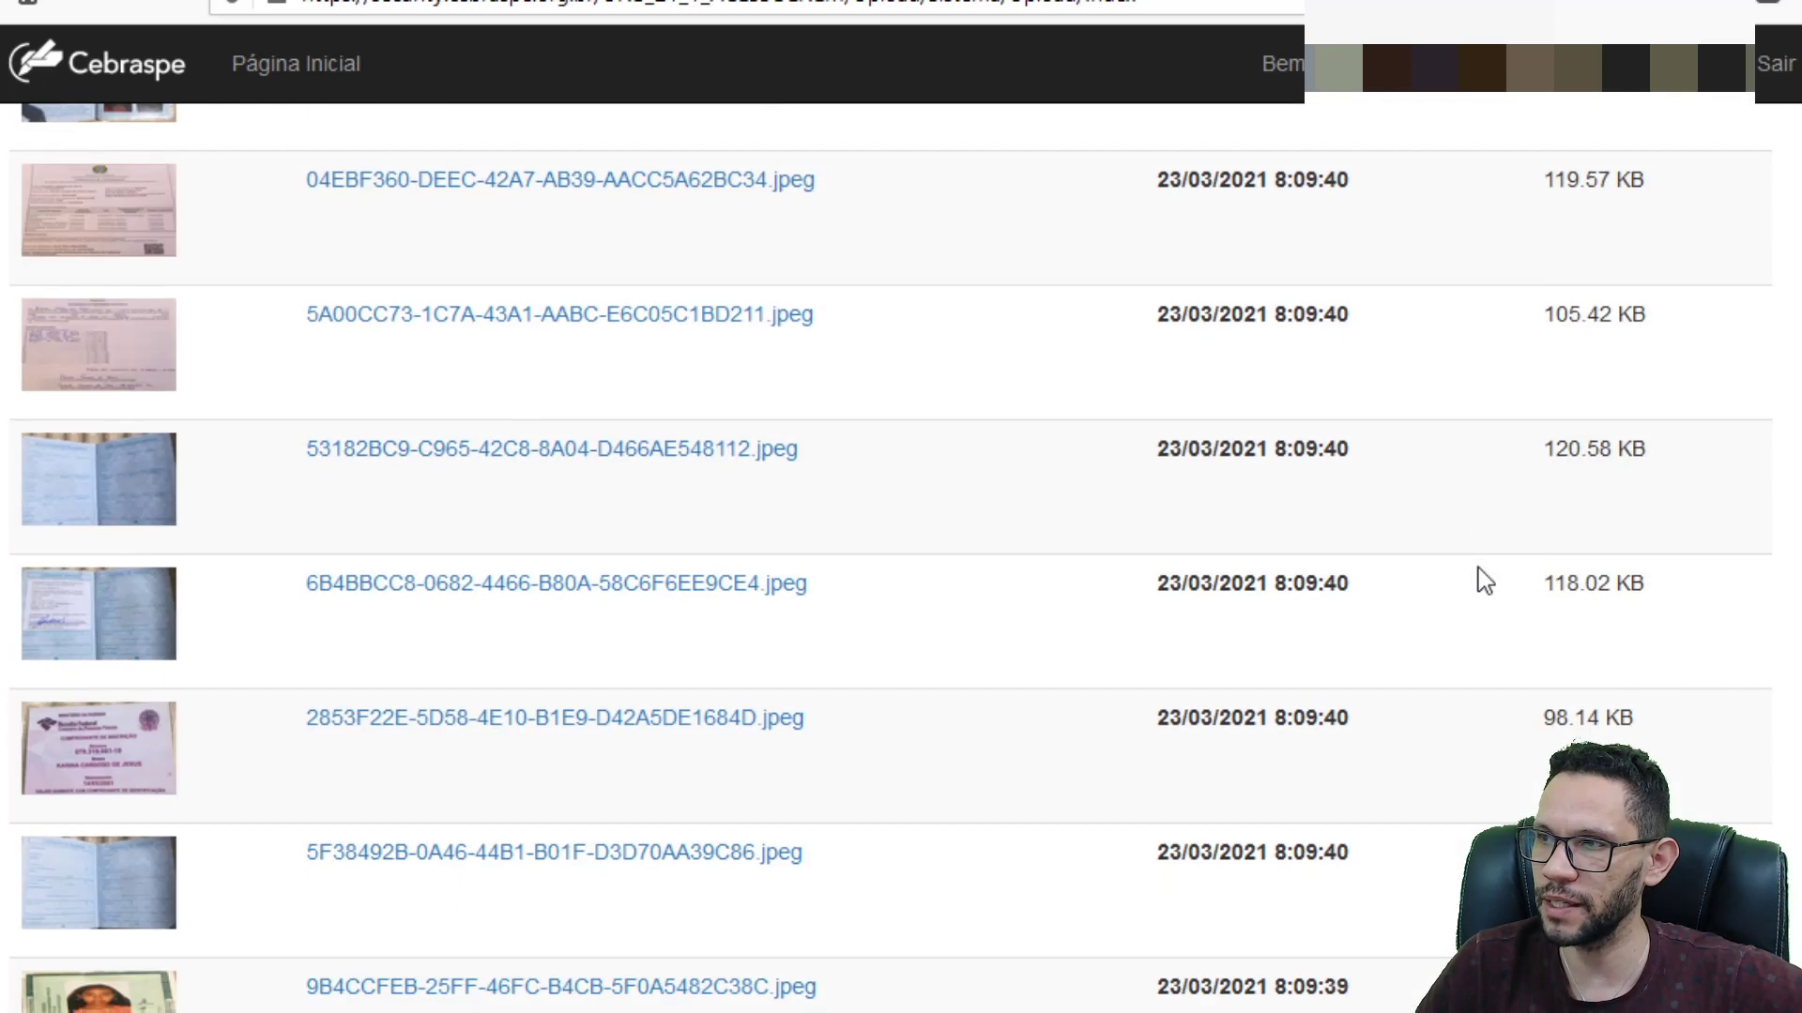
{"action": "scroll", "coordinate": [1106, 431], "scroll_direction": "up", "scroll_amount": 5}
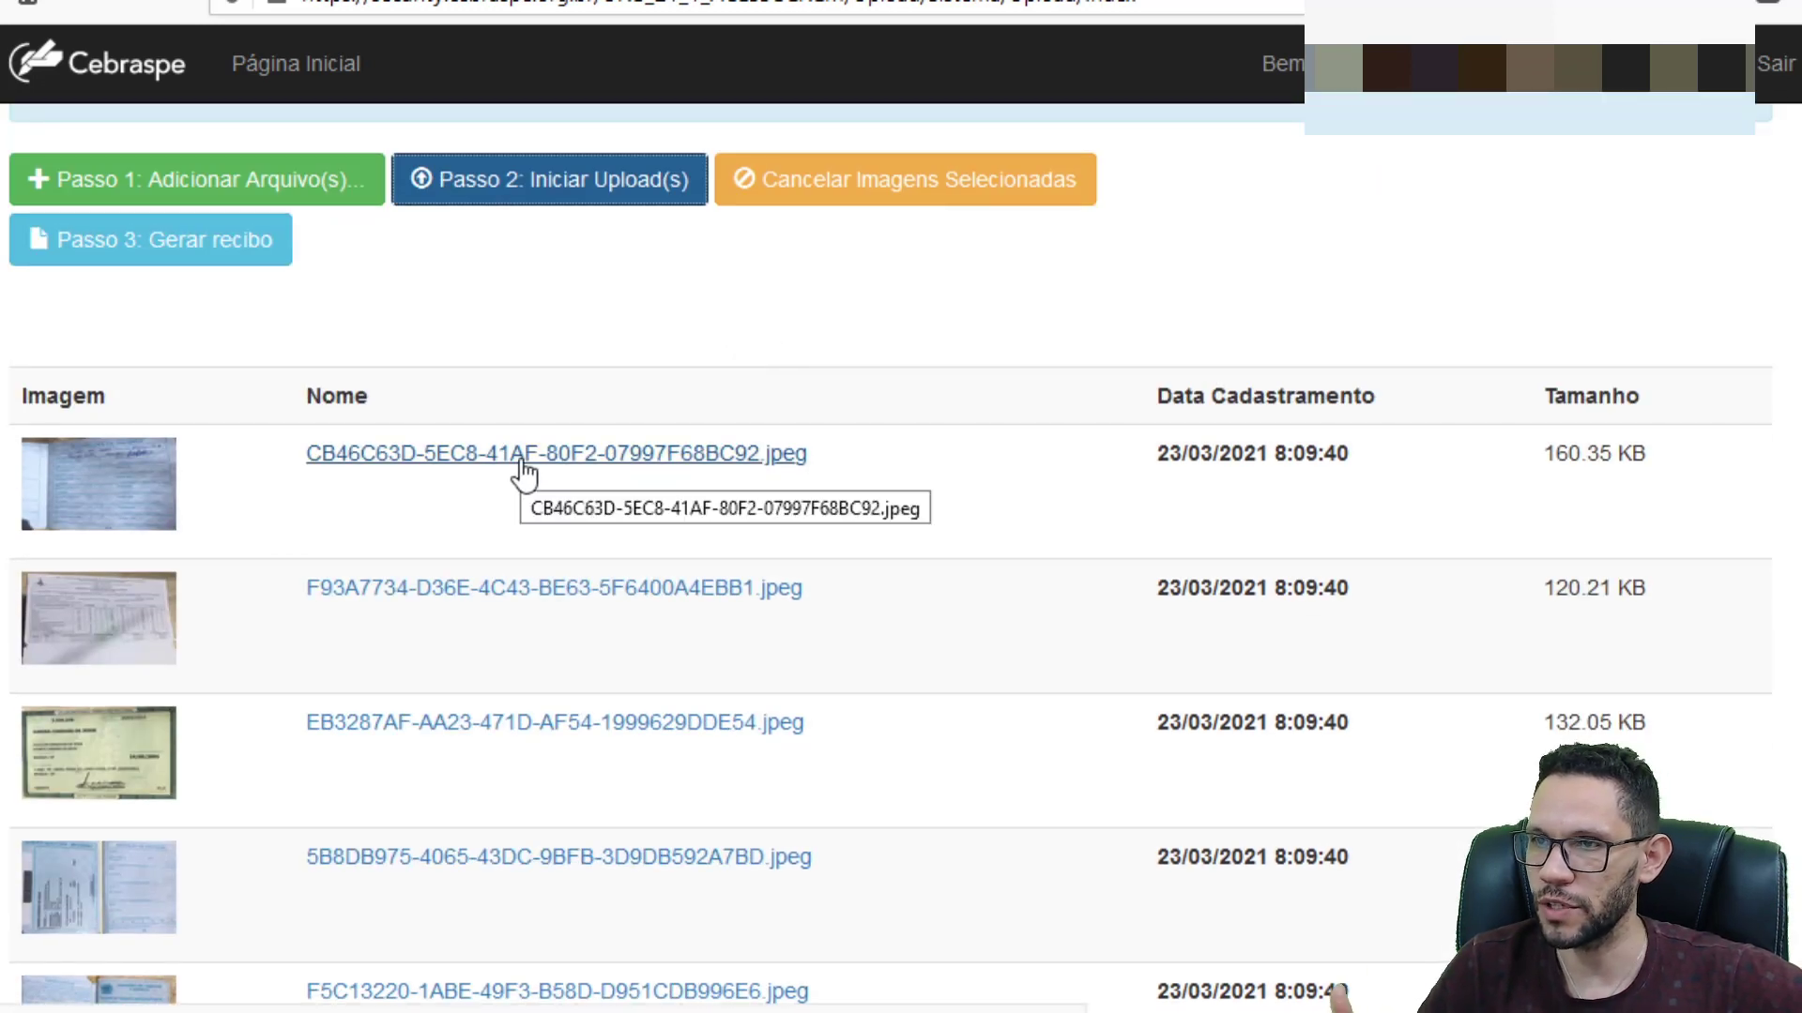
Step: Open the first uploaded image at full size to check its legibility, and return to the upload list
{"action": "left_click", "coordinate": [522, 469]}
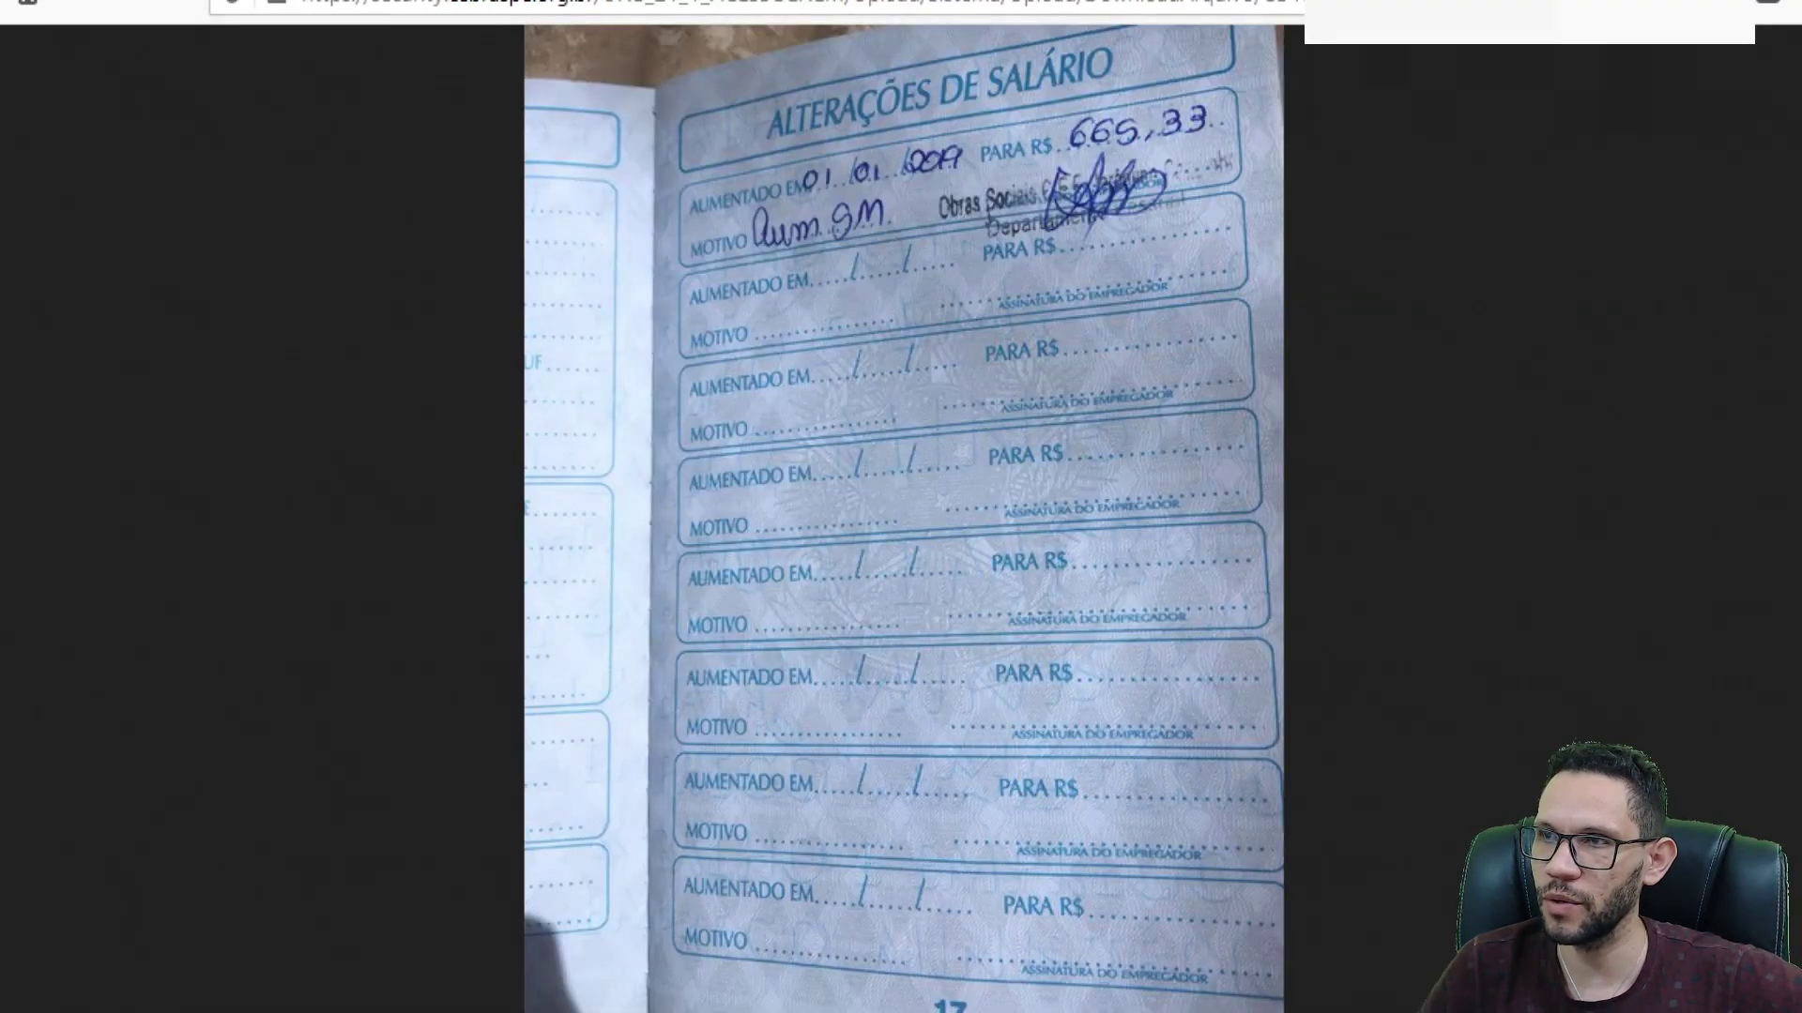
{"action": "key", "text": "alt+Left"}
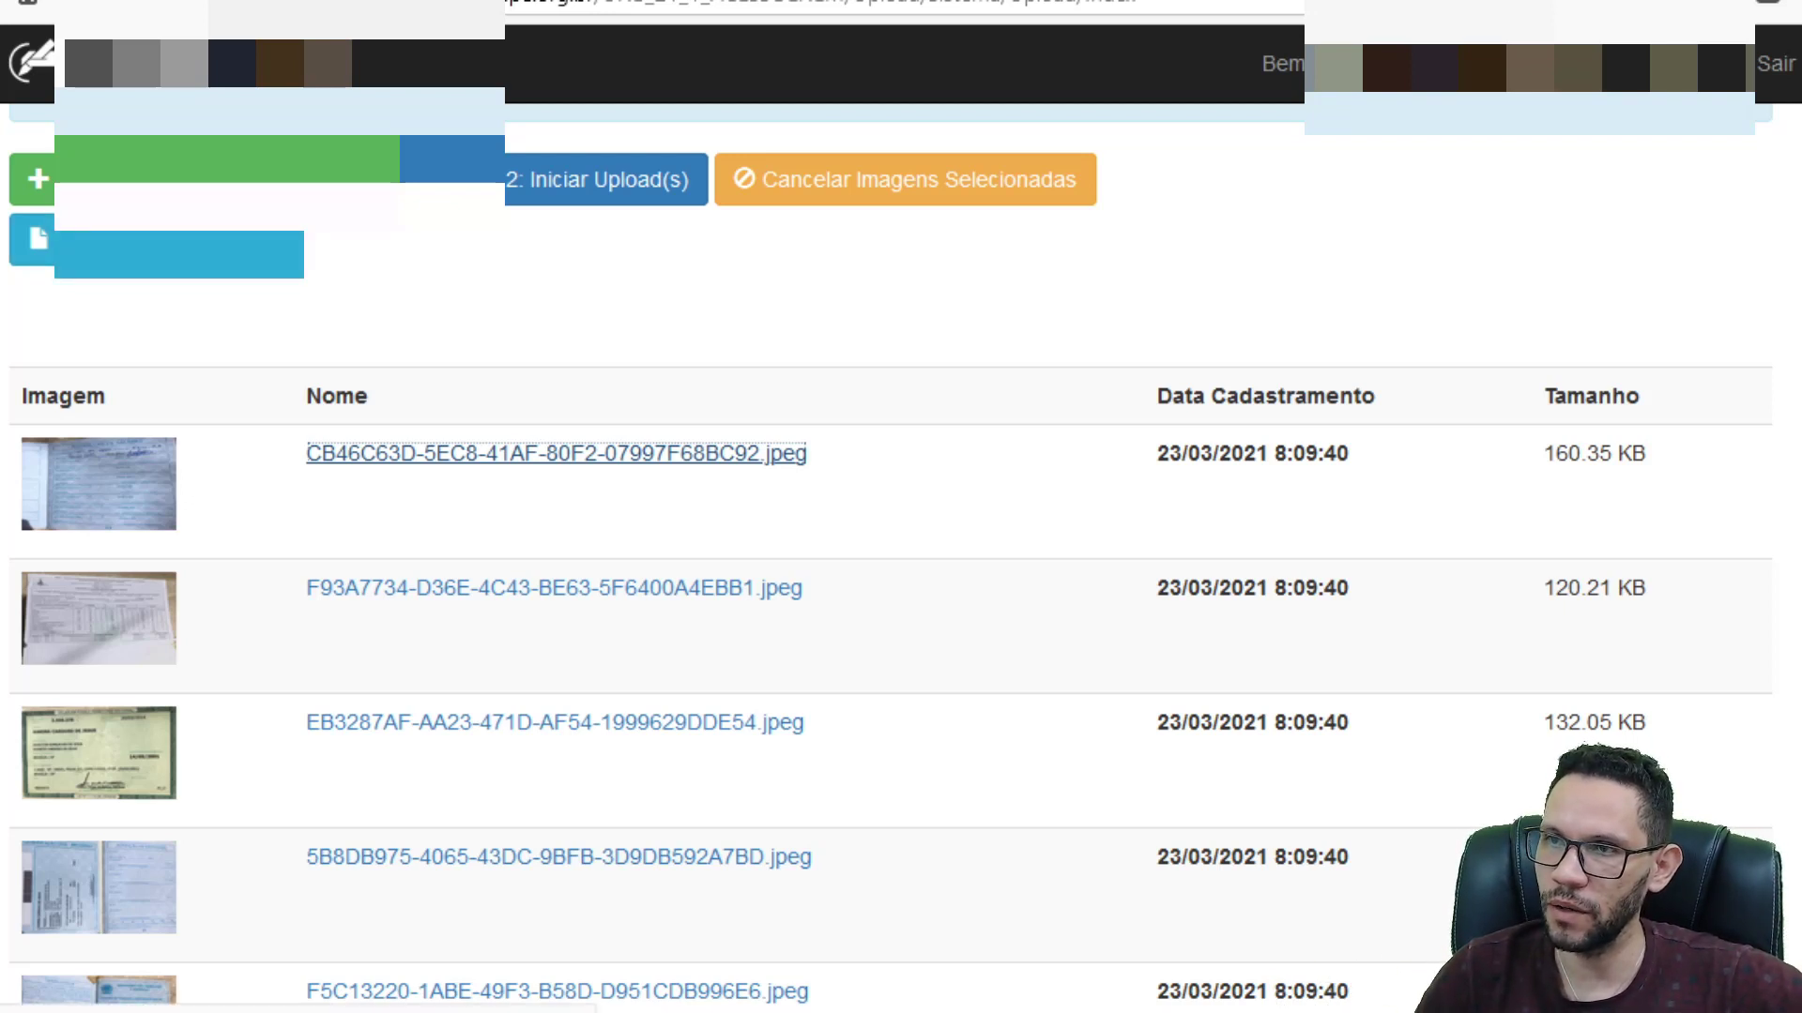
Step: Generate the receipt for the uploaded documents and open its printable version
{"action": "left_click", "coordinate": [555, 454]}
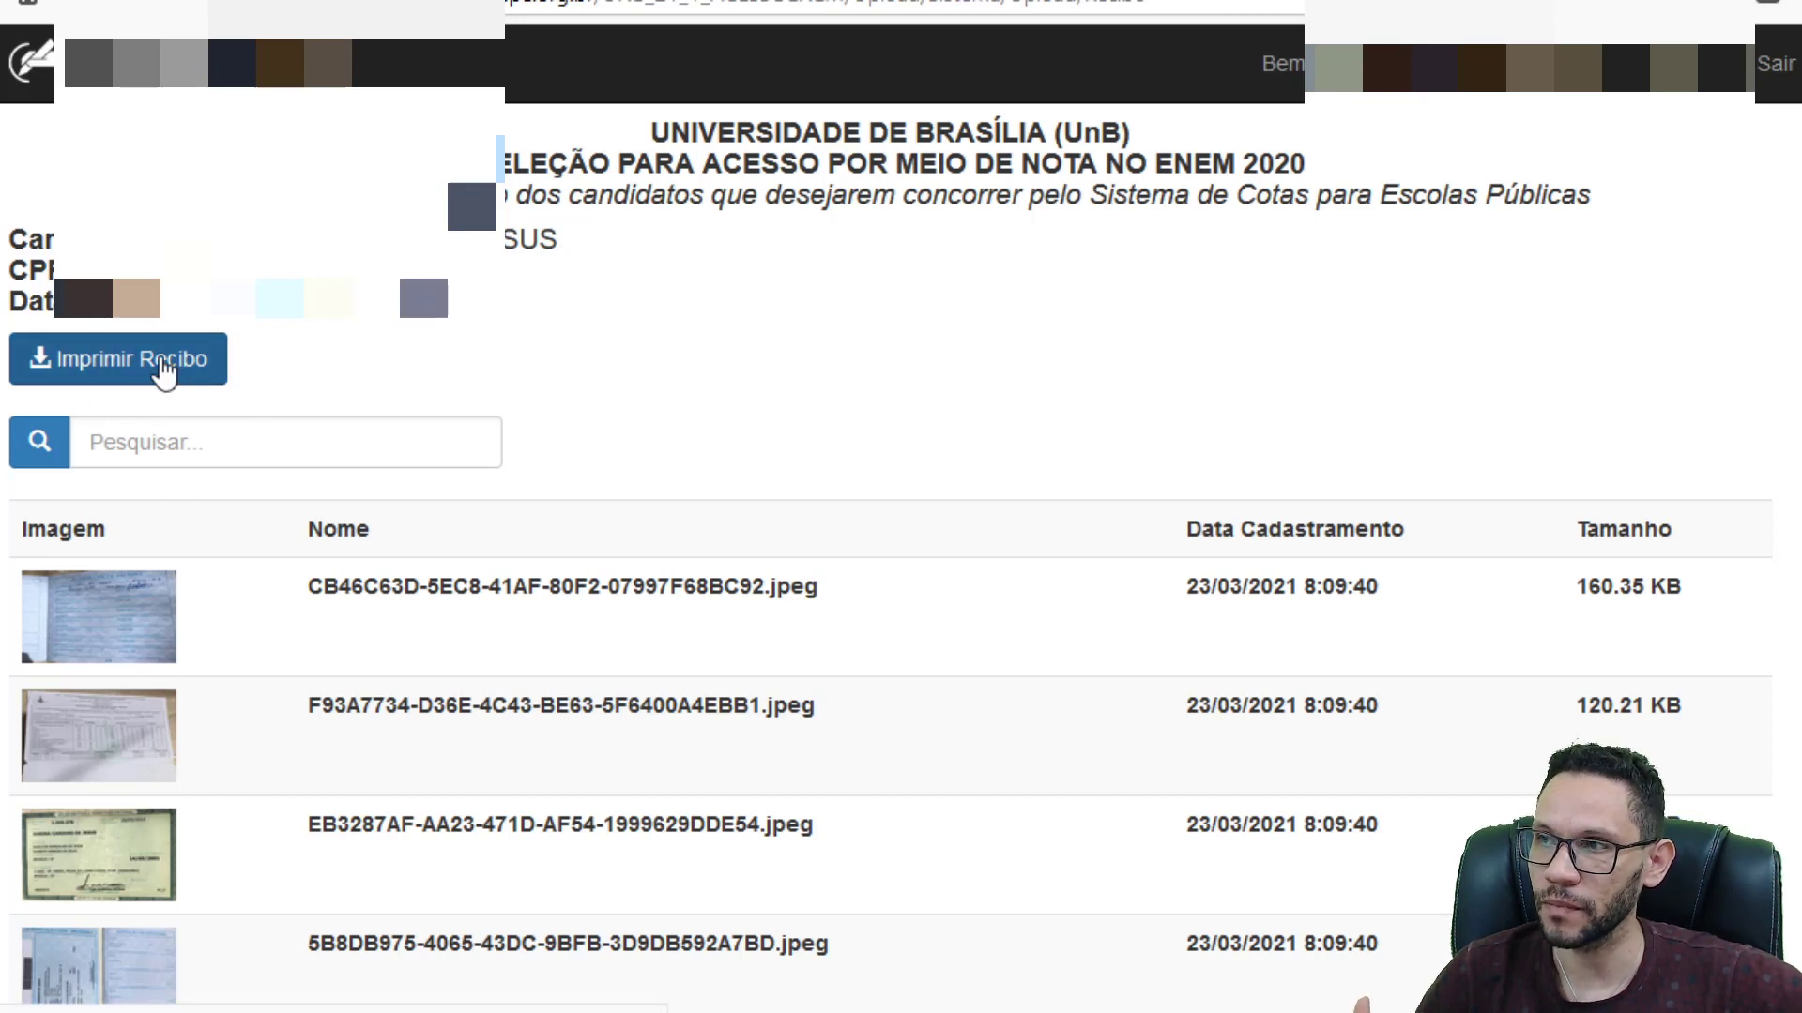
{"action": "left_click", "coordinate": [164, 371]}
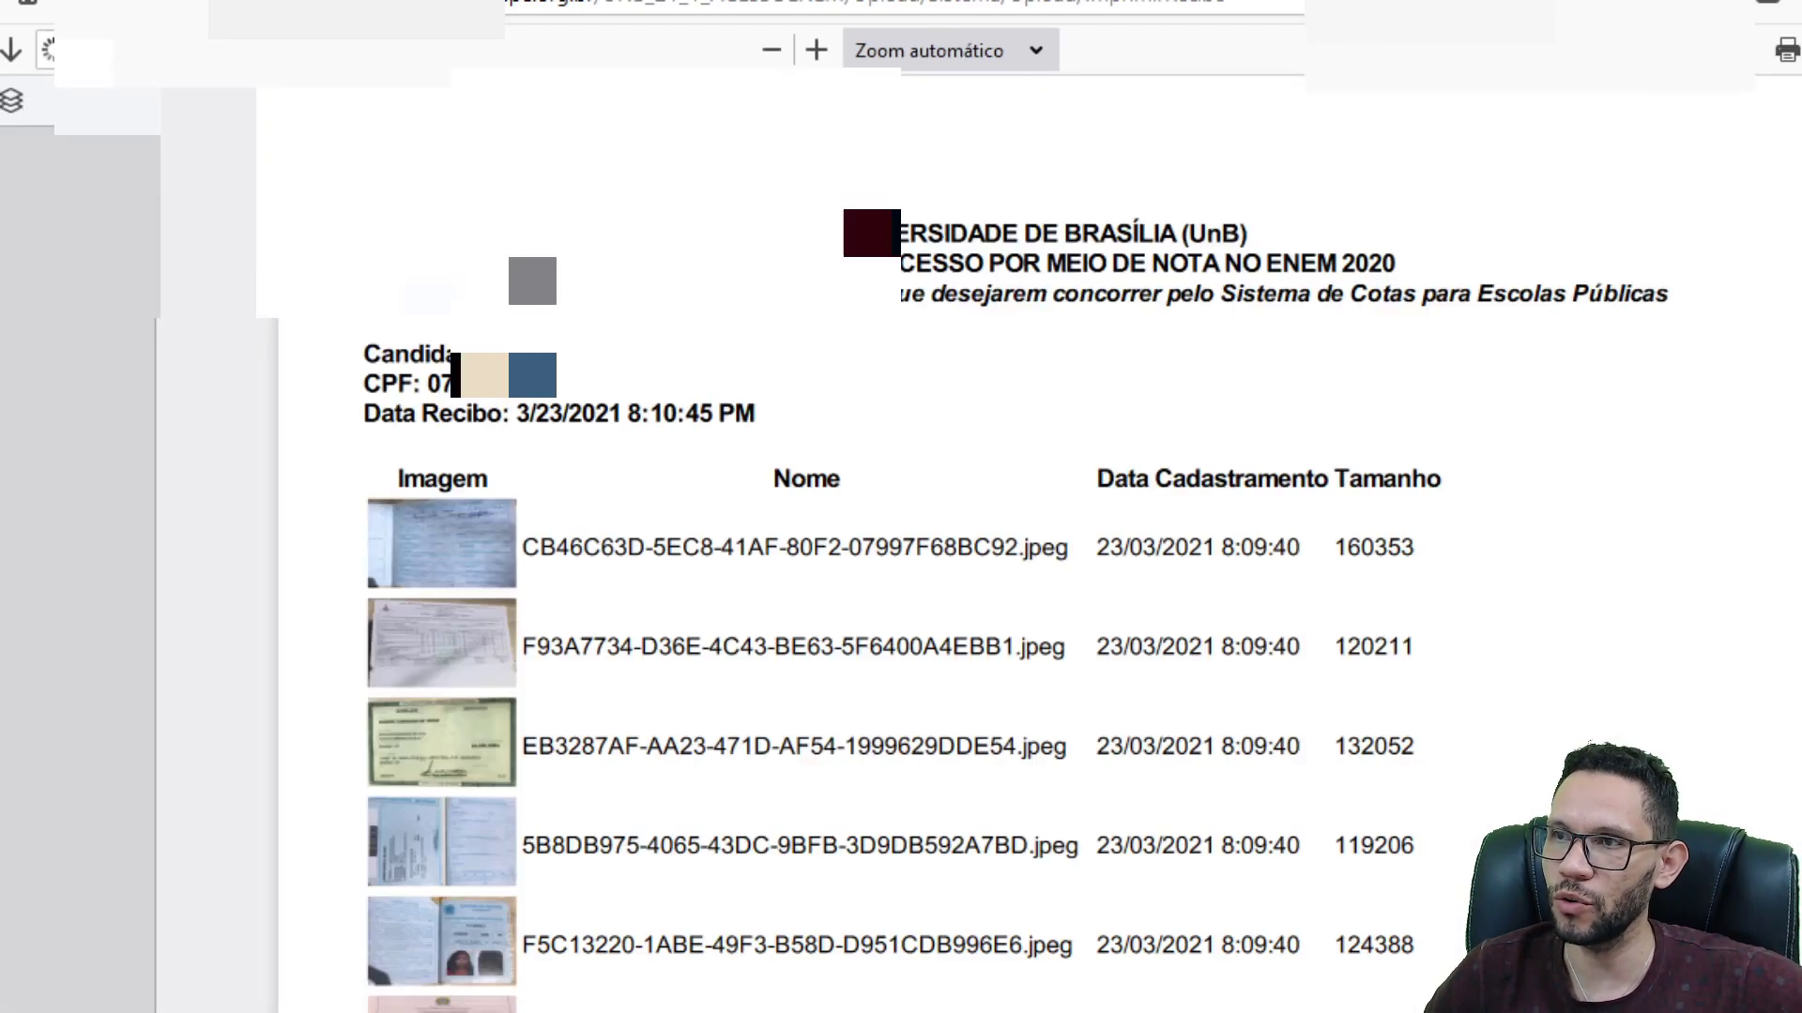
Step: Examine the printable receipt, checking the candidate data and each uploaded file's name, registration date and size
{"action": "scroll", "coordinate": [380, 321], "scroll_direction": "down", "scroll_amount": 4}
{"action": "scroll", "coordinate": [381, 322], "scroll_direction": "down", "scroll_amount": 2}
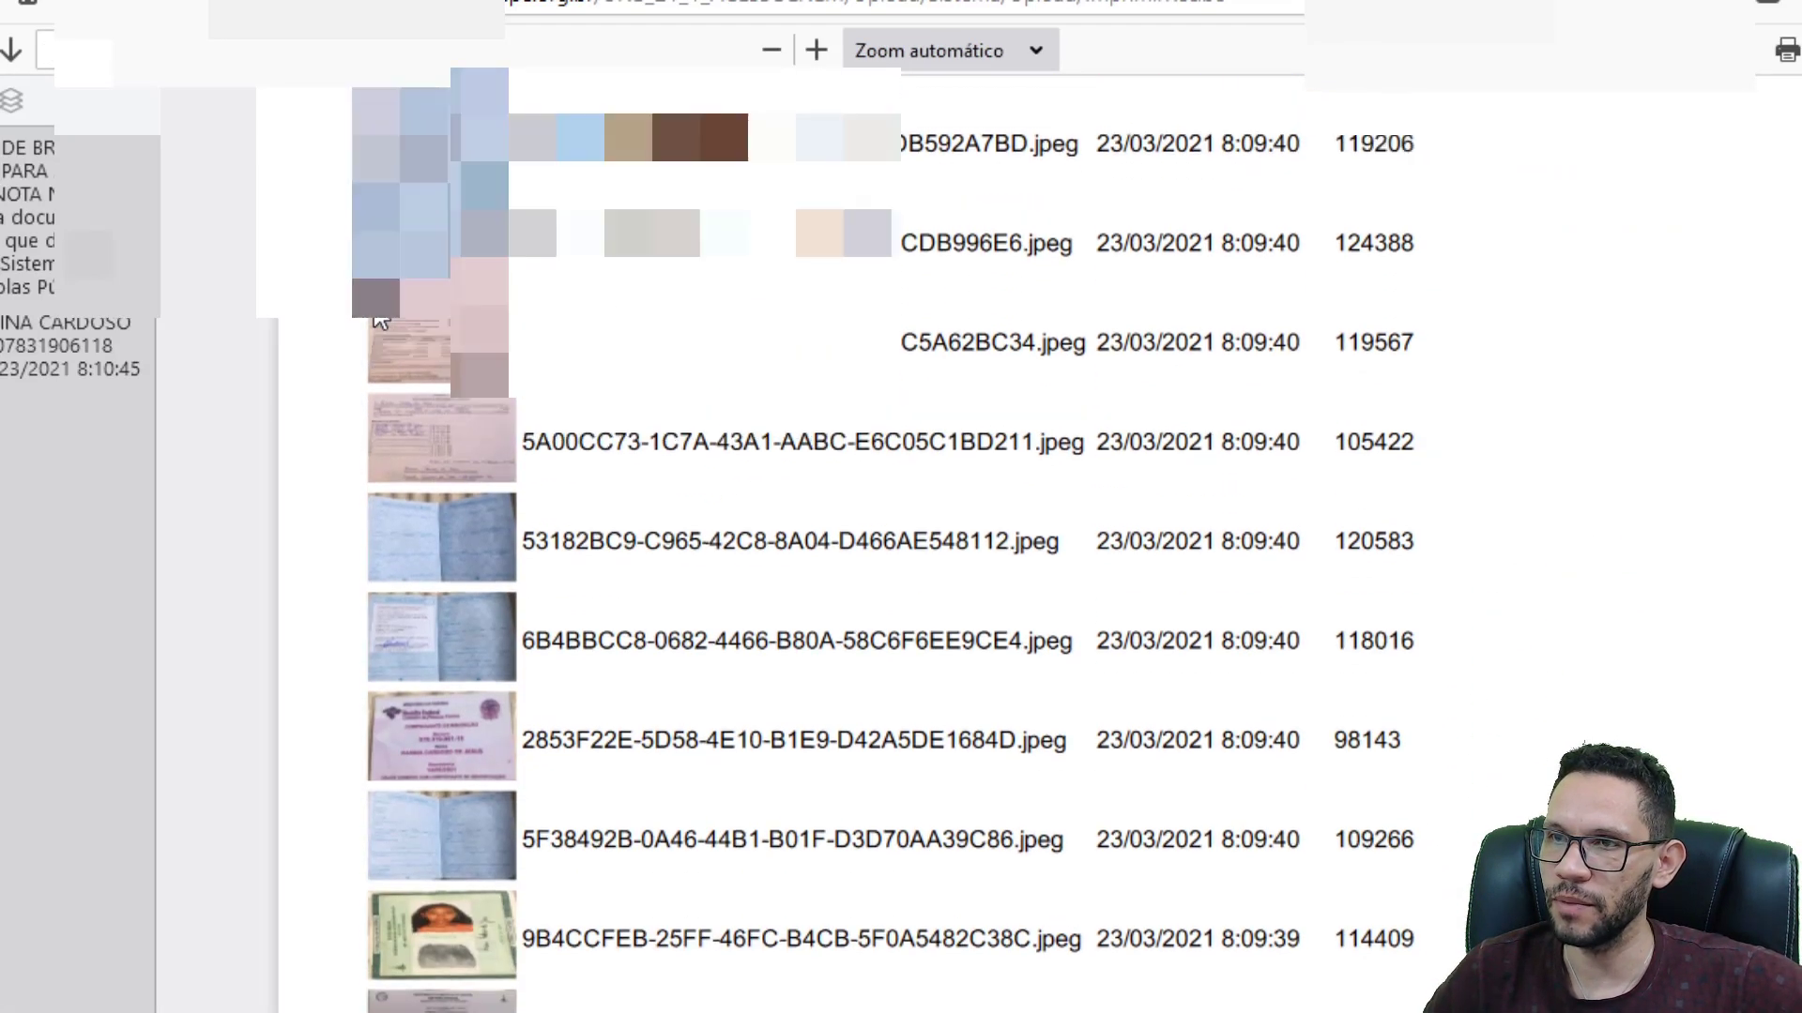
{"action": "scroll", "coordinate": [563, 432], "scroll_direction": "up", "scroll_amount": 6}
{"action": "scroll", "coordinate": [747, 544], "scroll_direction": "down", "scroll_amount": 6}
{"action": "scroll", "coordinate": [747, 544], "scroll_direction": "down", "scroll_amount": 7}
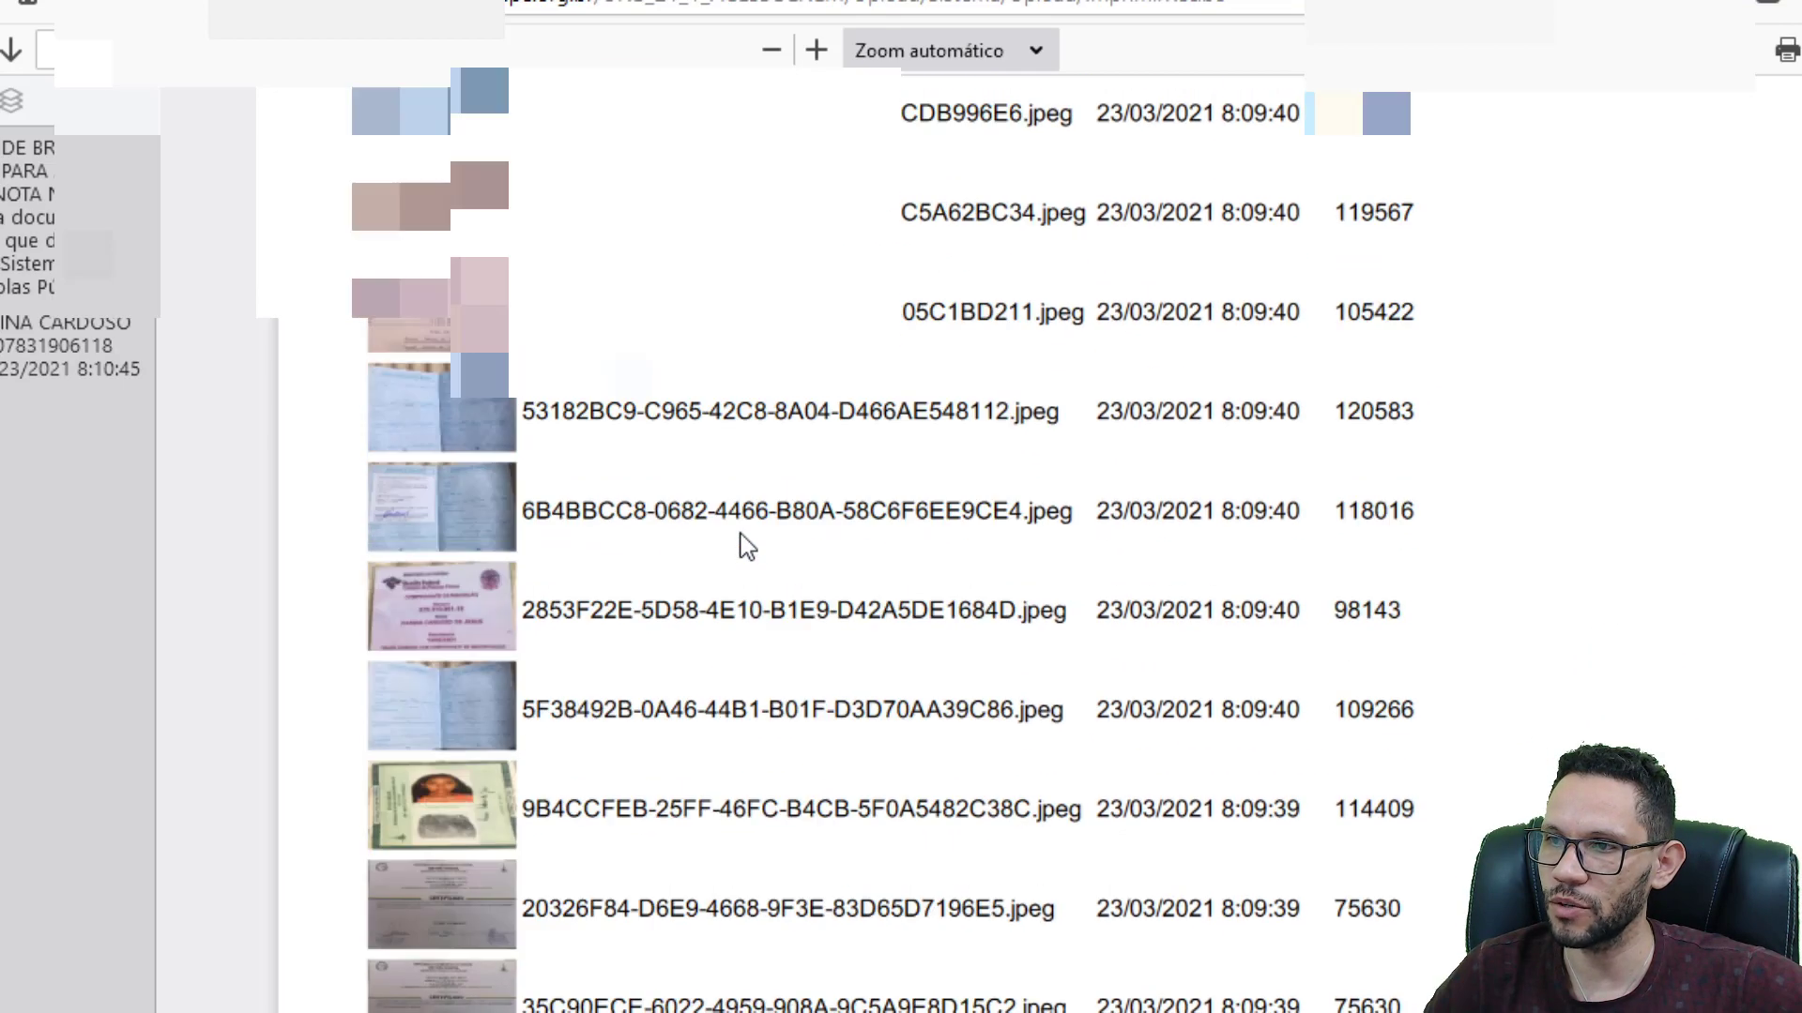
{"action": "scroll", "coordinate": [845, 423], "scroll_direction": "up", "scroll_amount": 10}
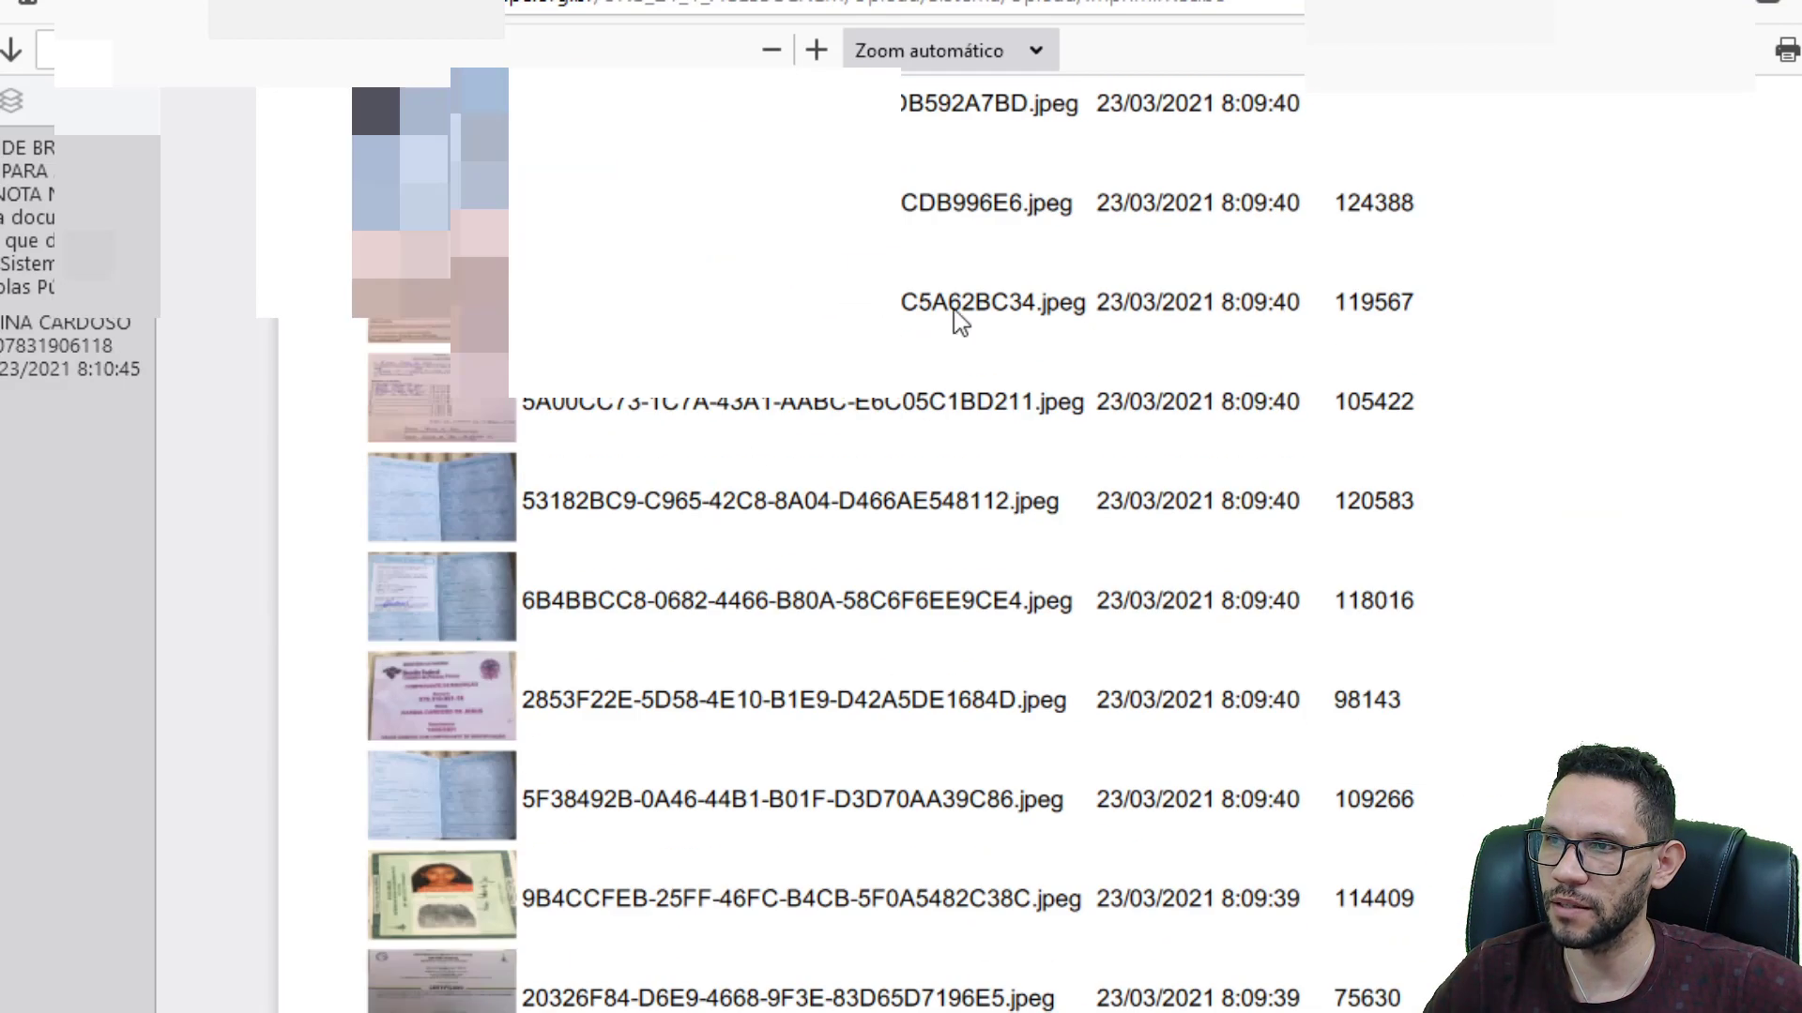
{"action": "scroll", "coordinate": [590, 467], "scroll_direction": "up", "scroll_amount": 3}
{"action": "scroll", "coordinate": [654, 432], "scroll_direction": "up", "scroll_amount": 4}
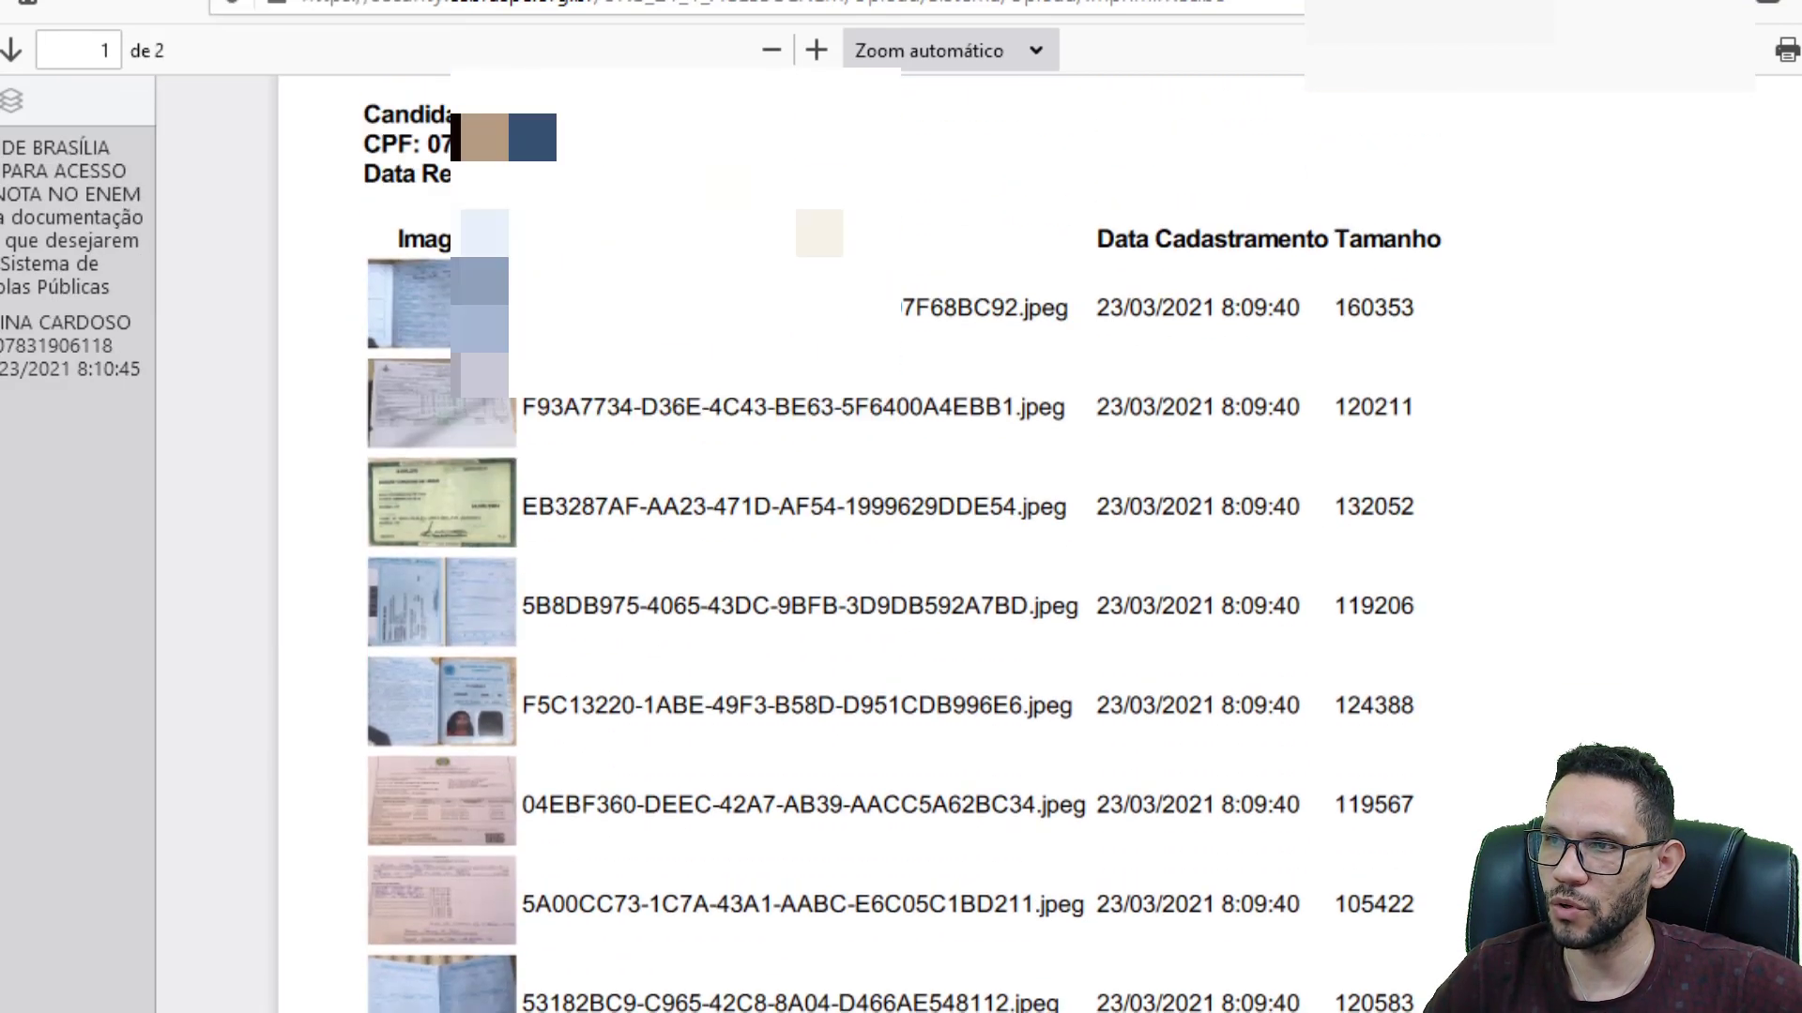
{"action": "scroll", "coordinate": [654, 433], "scroll_direction": "down", "scroll_amount": 4}
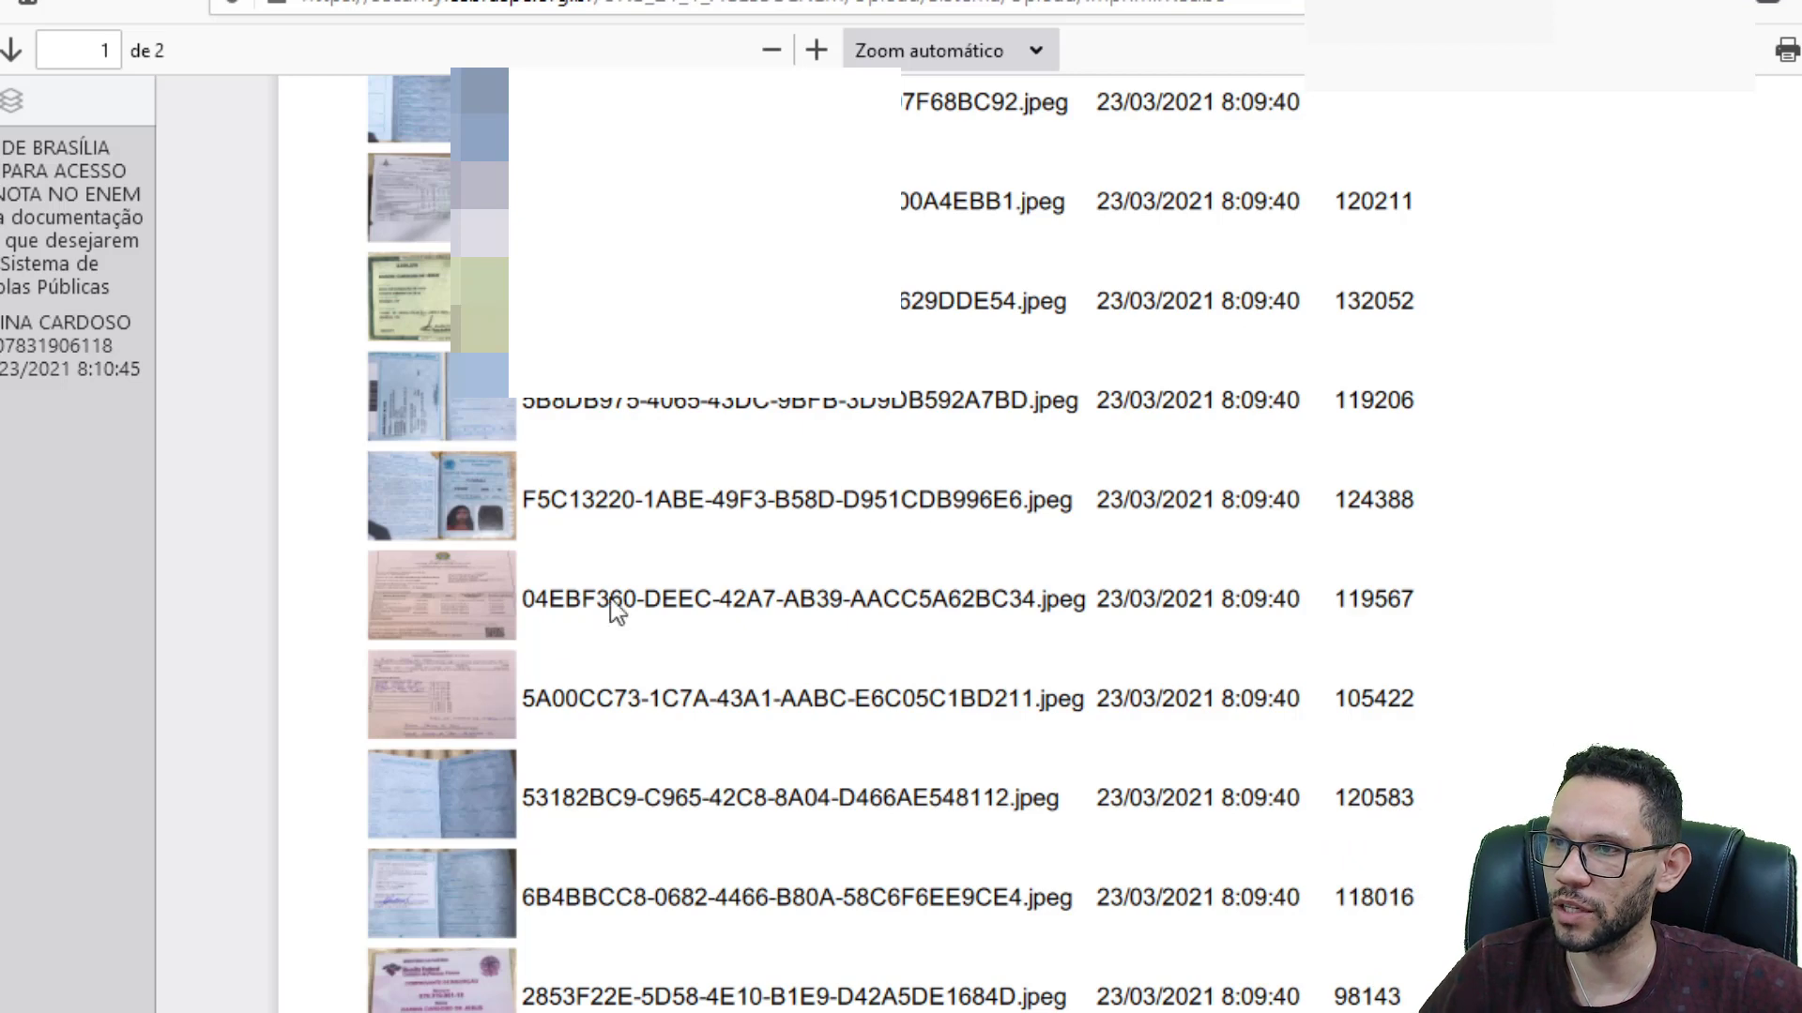
{"action": "scroll", "coordinate": [805, 505], "scroll_direction": "down", "scroll_amount": 5}
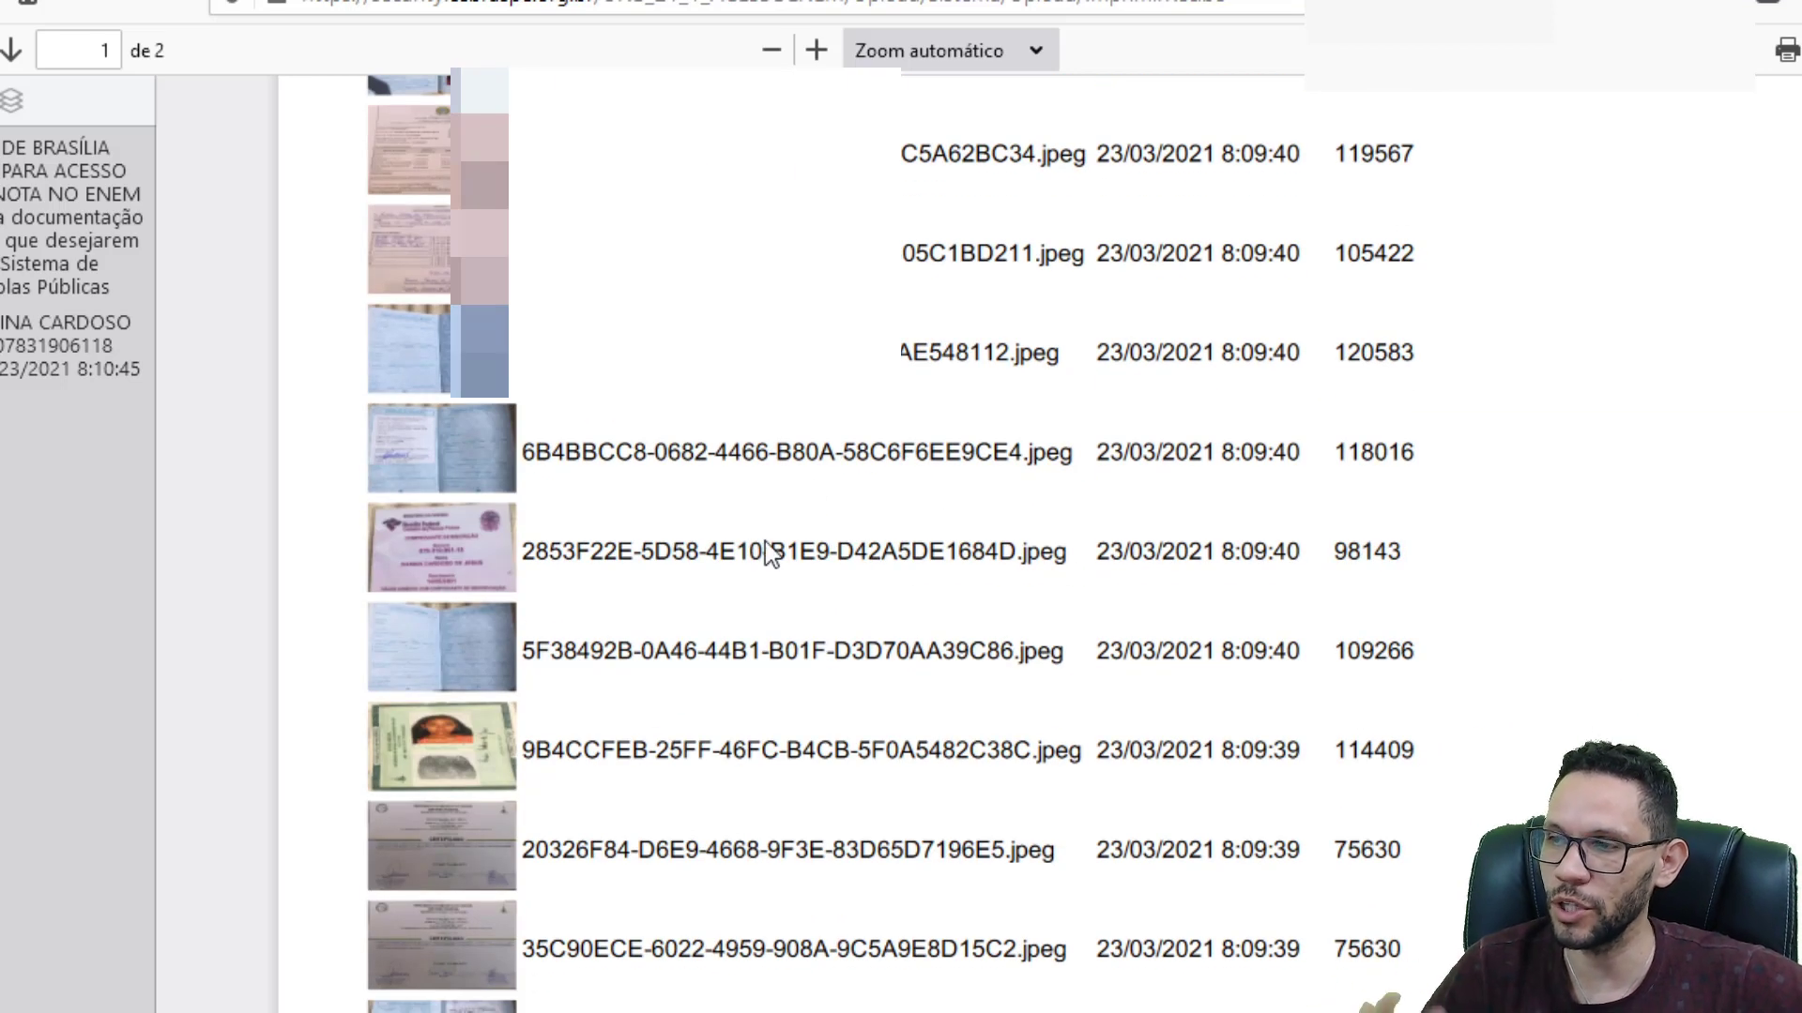
{"action": "scroll", "coordinate": [1166, 537], "scroll_direction": "up", "scroll_amount": 3}
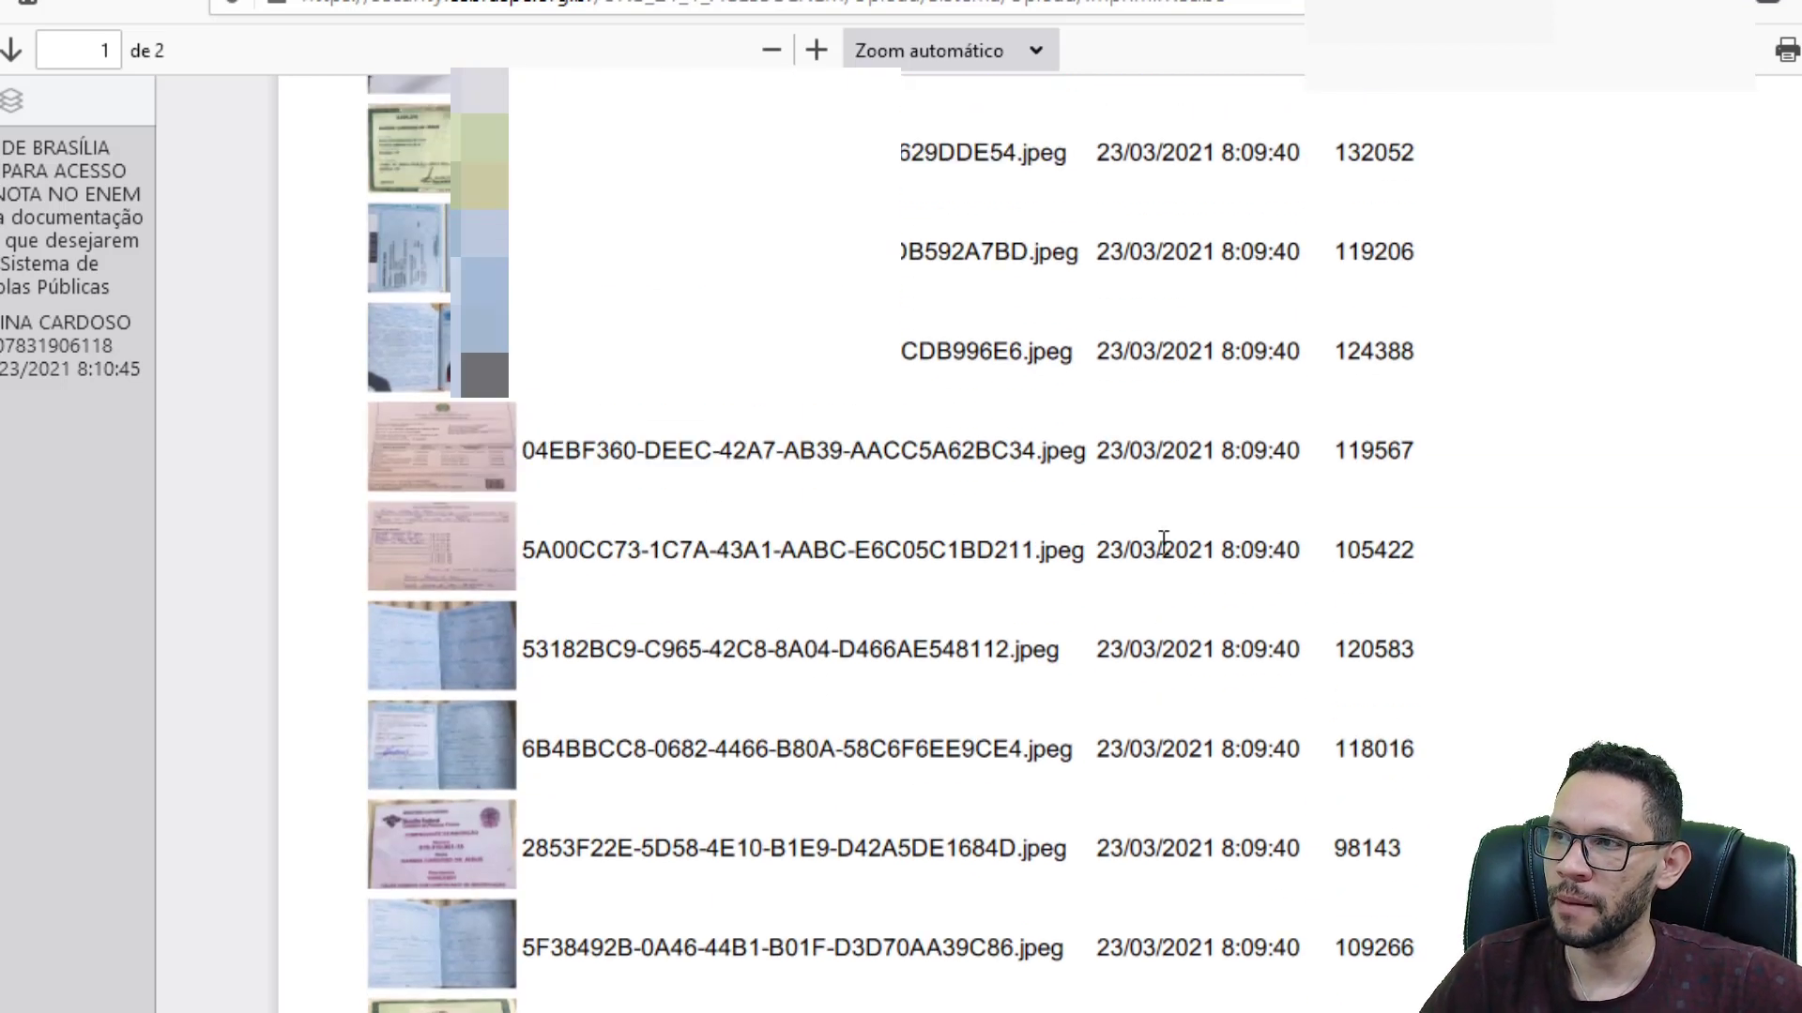
{"action": "scroll", "coordinate": [1164, 542], "scroll_direction": "up", "scroll_amount": 3}
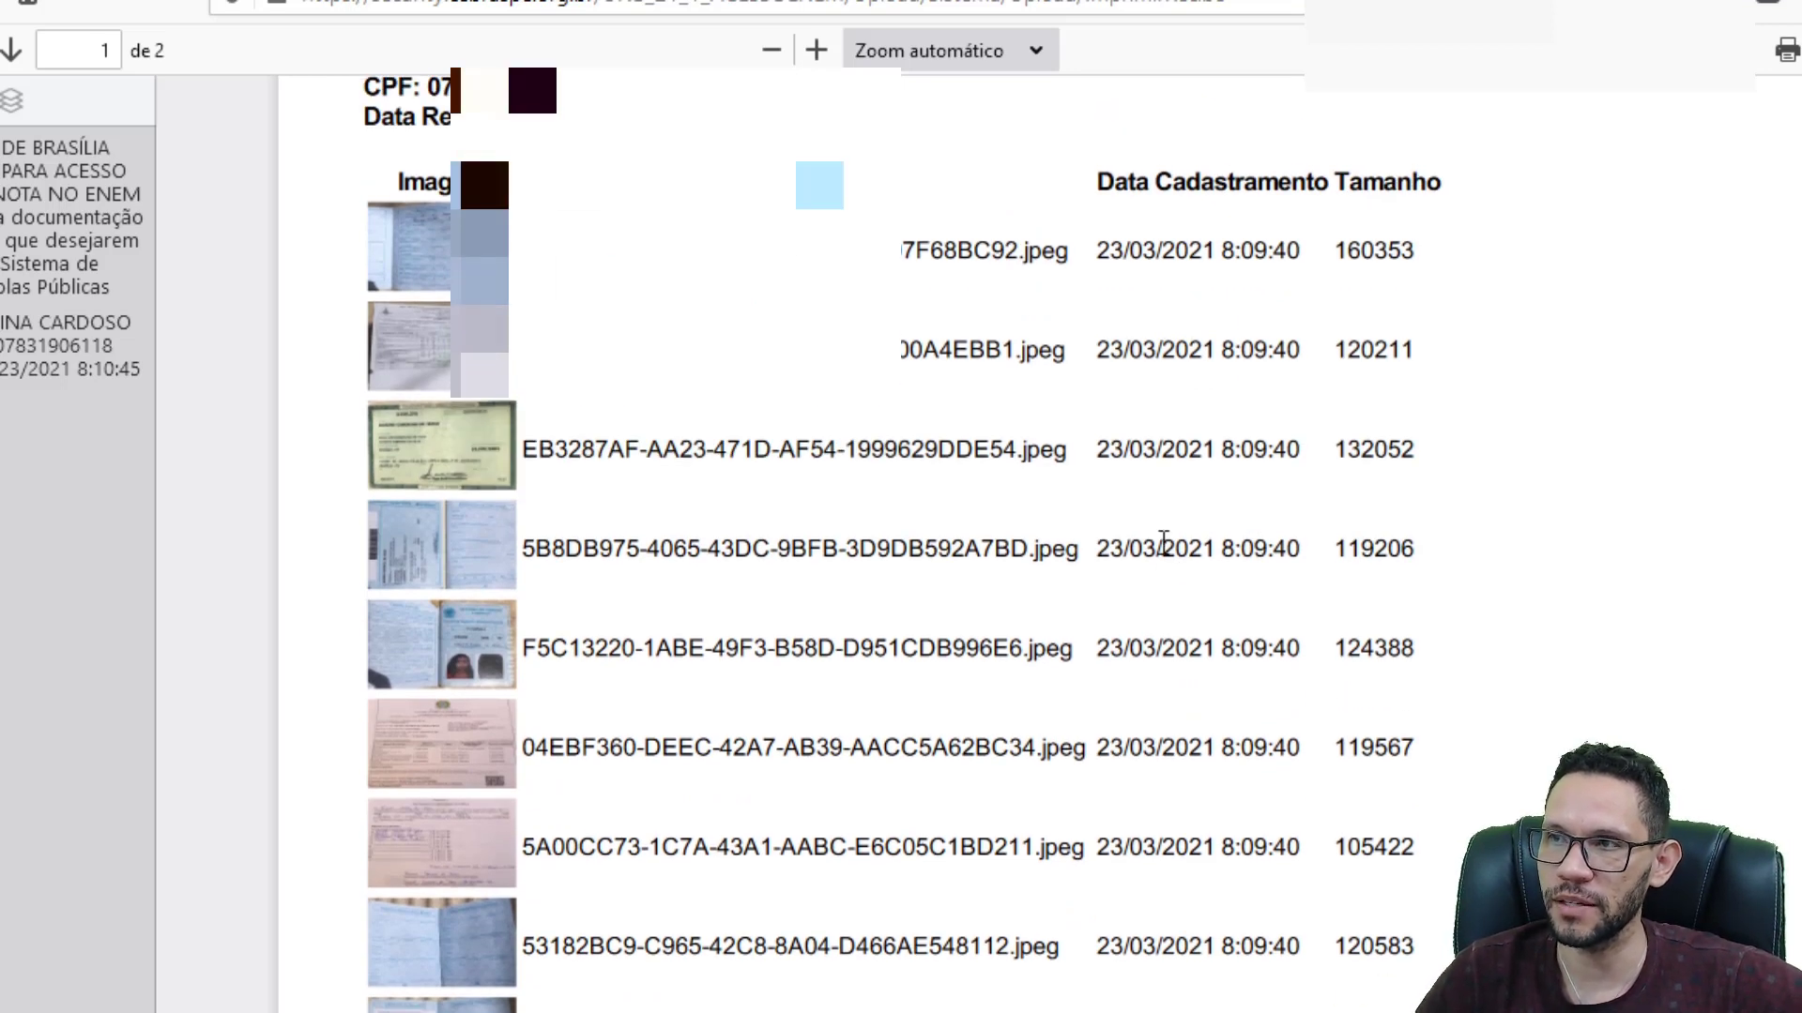
{"action": "scroll", "coordinate": [336, 202], "scroll_direction": "down", "scroll_amount": 2}
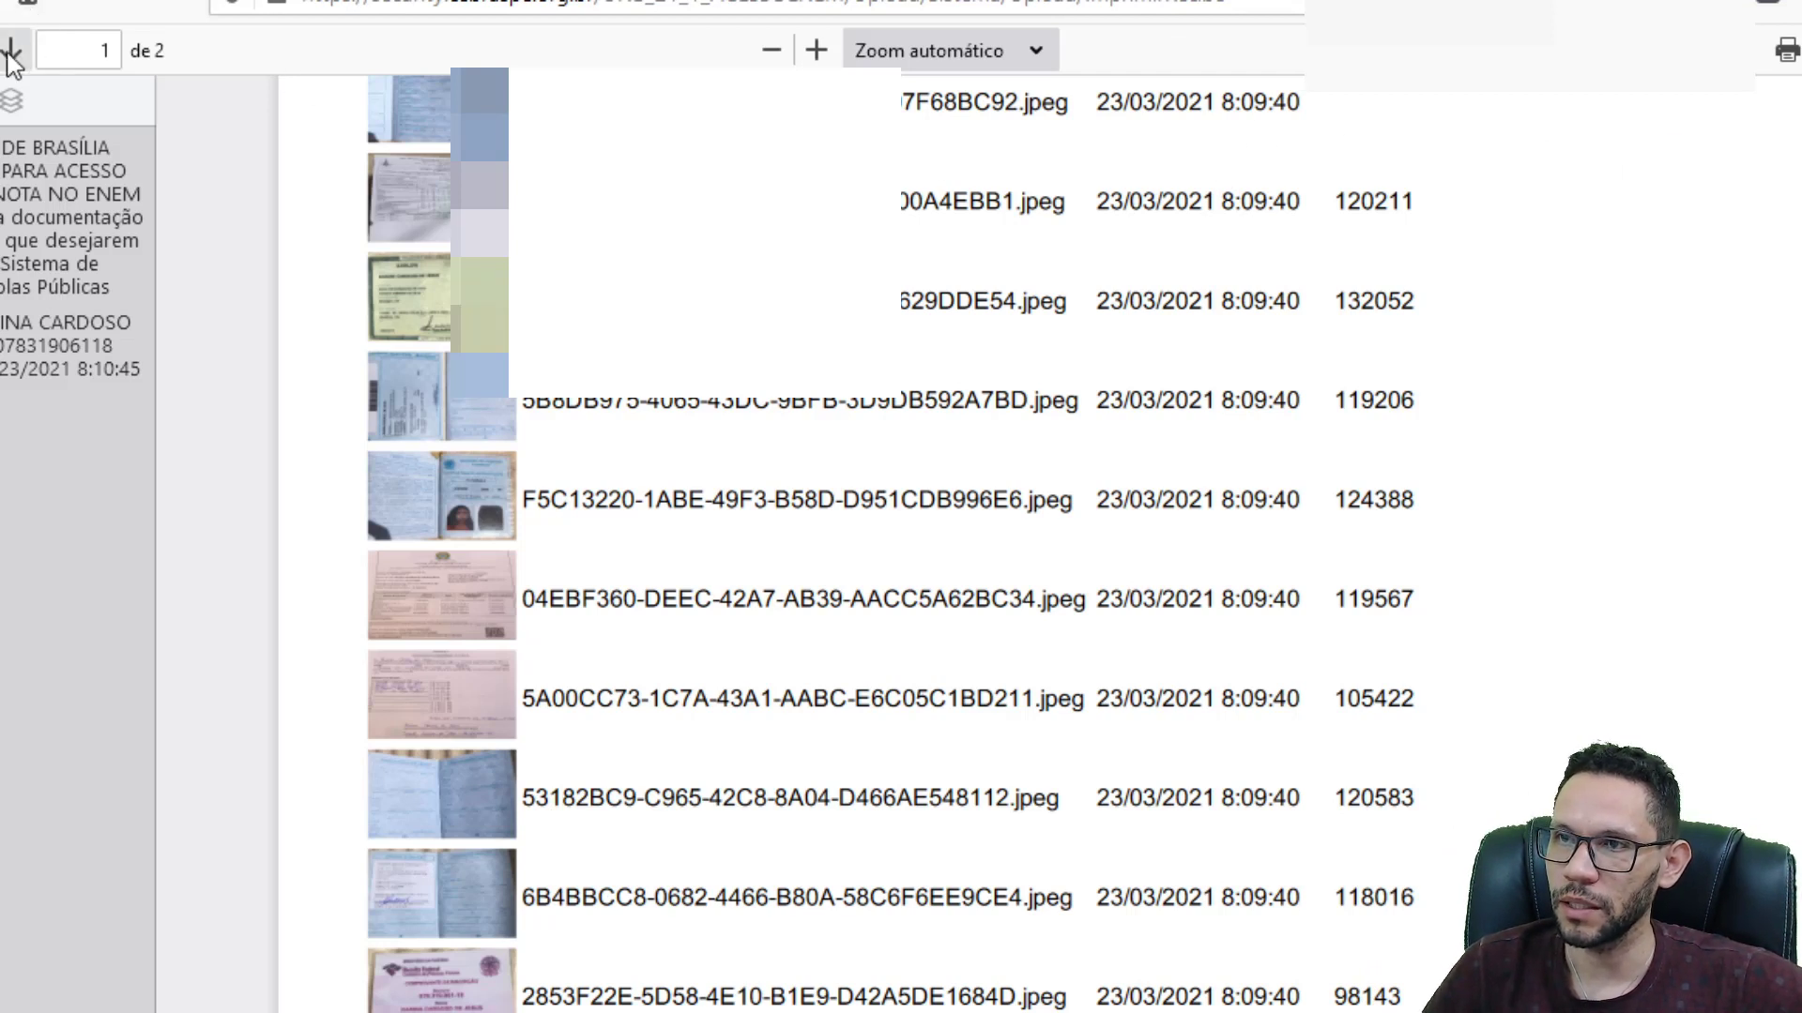
Step: Switch to the YouTube page of the video "DOCUMENTOS PARA A COTA DE ESCOLA PÚBLICA ACESSO UNB ENEM 2021/1"
{"action": "key", "text": "alt+Tab"}
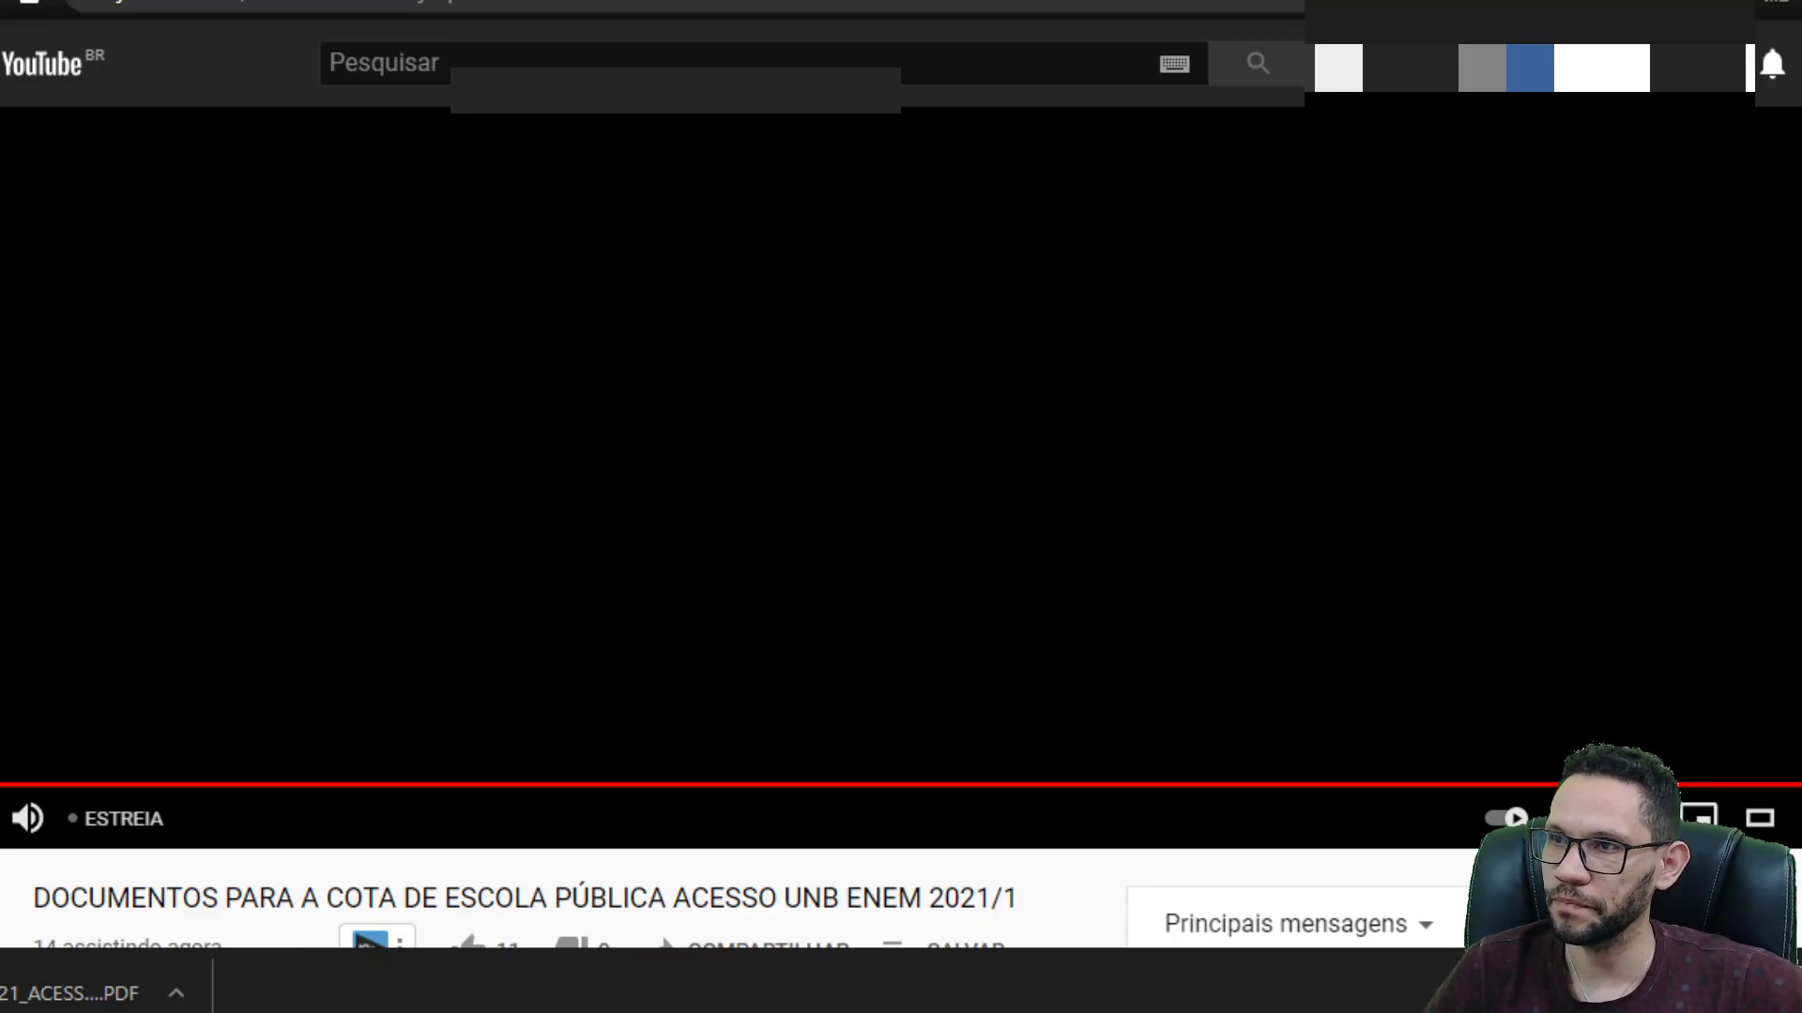